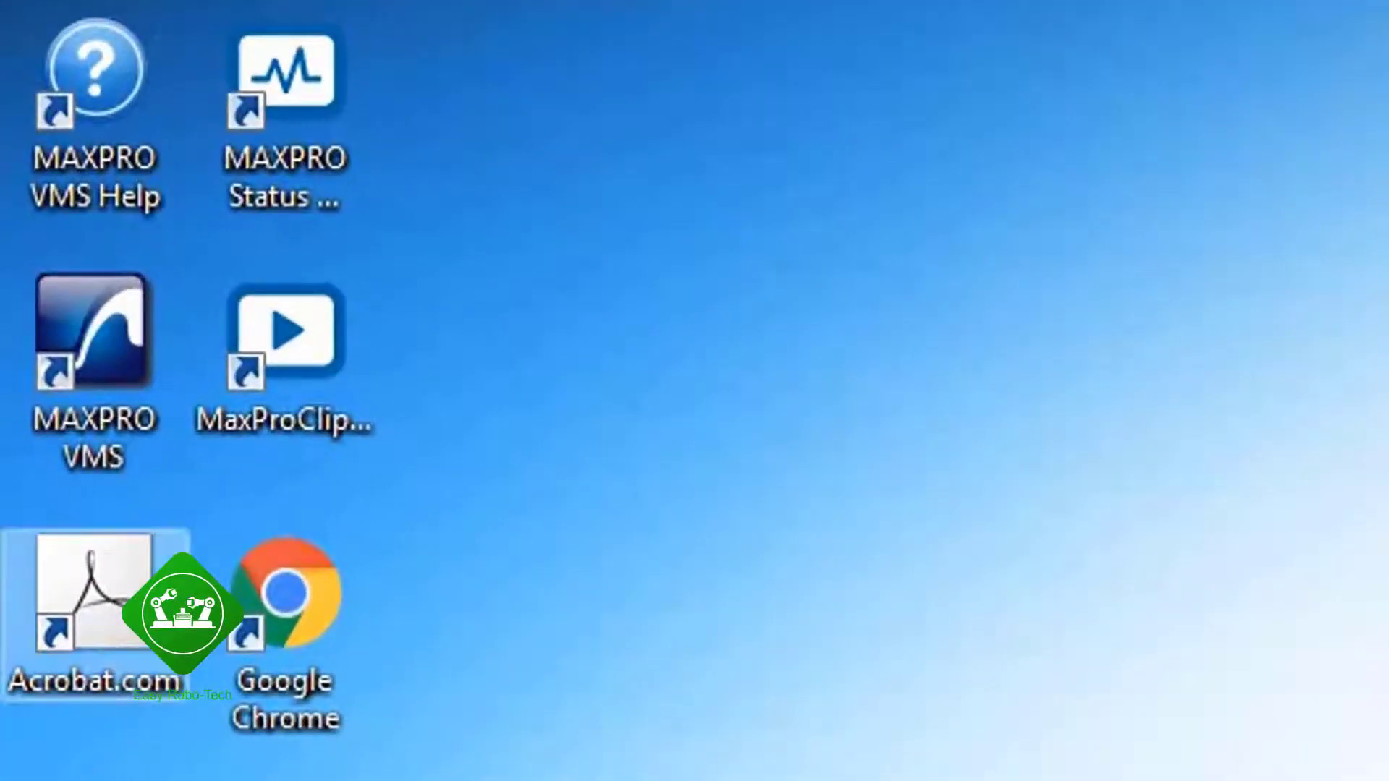
Step: Launch MAXPRO VMS and log on with the administrator account password
double_click(69, 318)
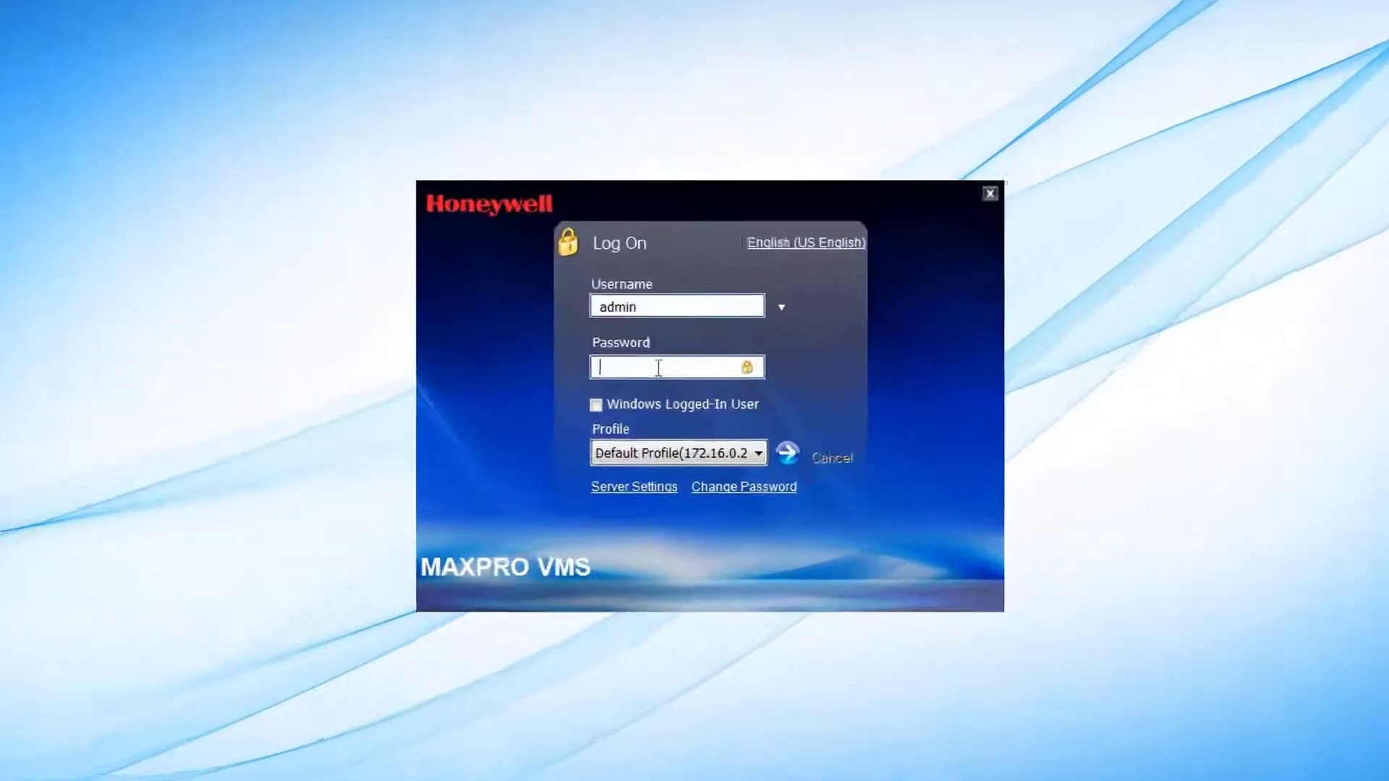
type("12345")
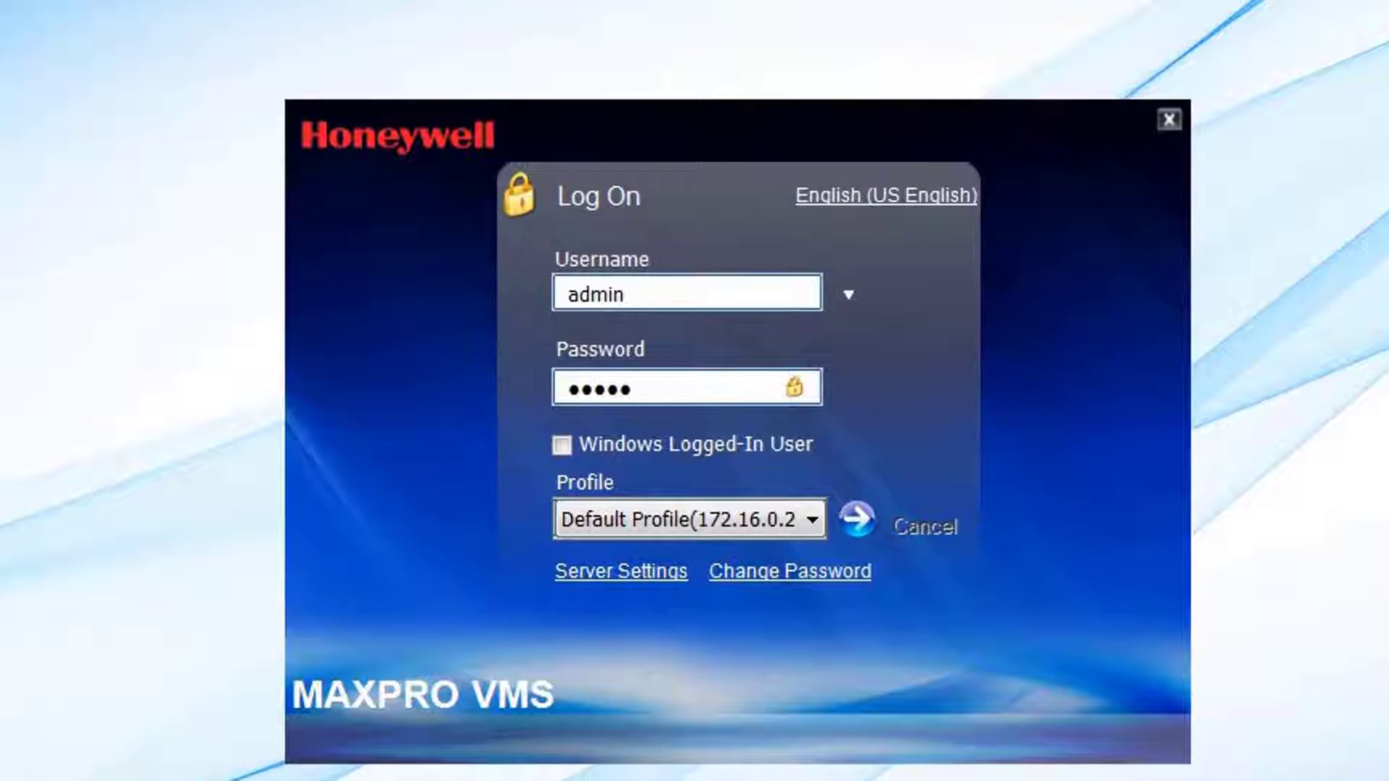
type("67890123")
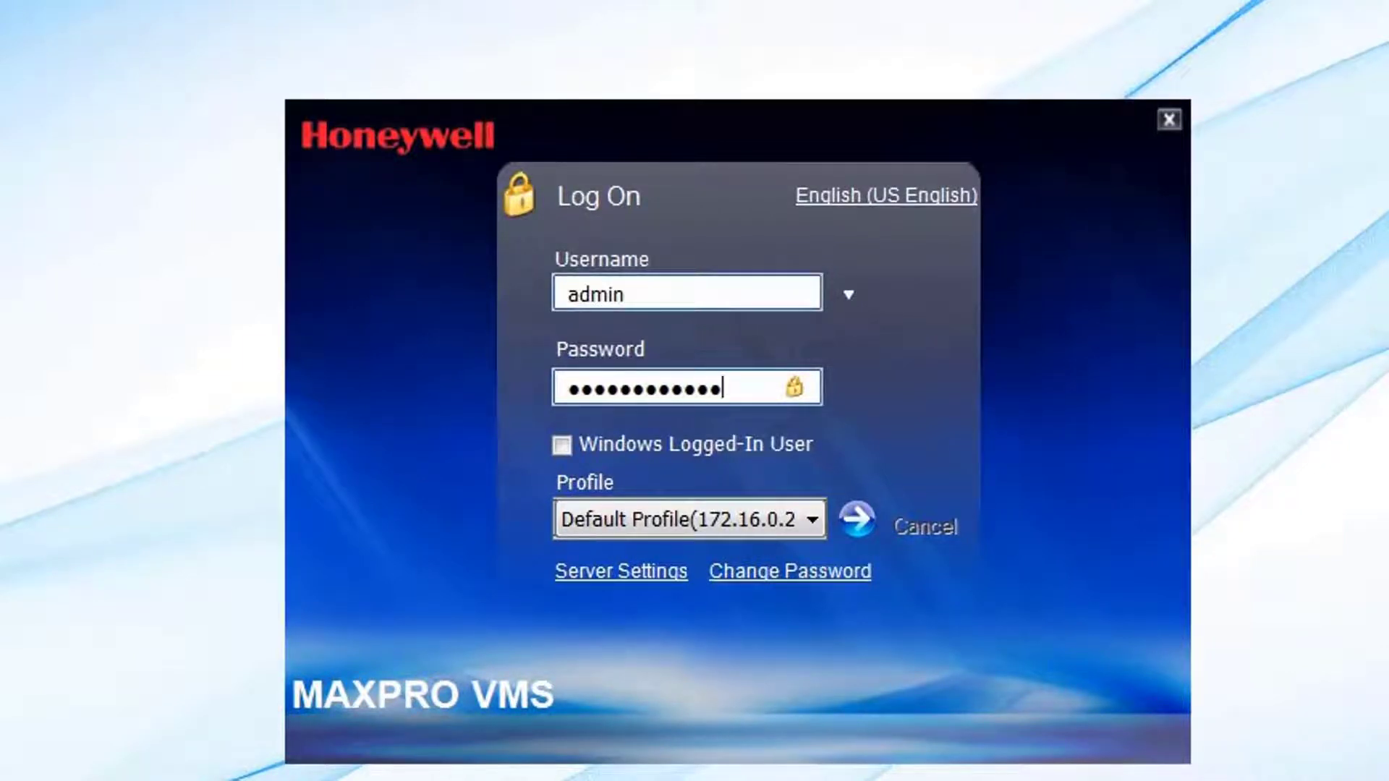
type("45")
key("Return")
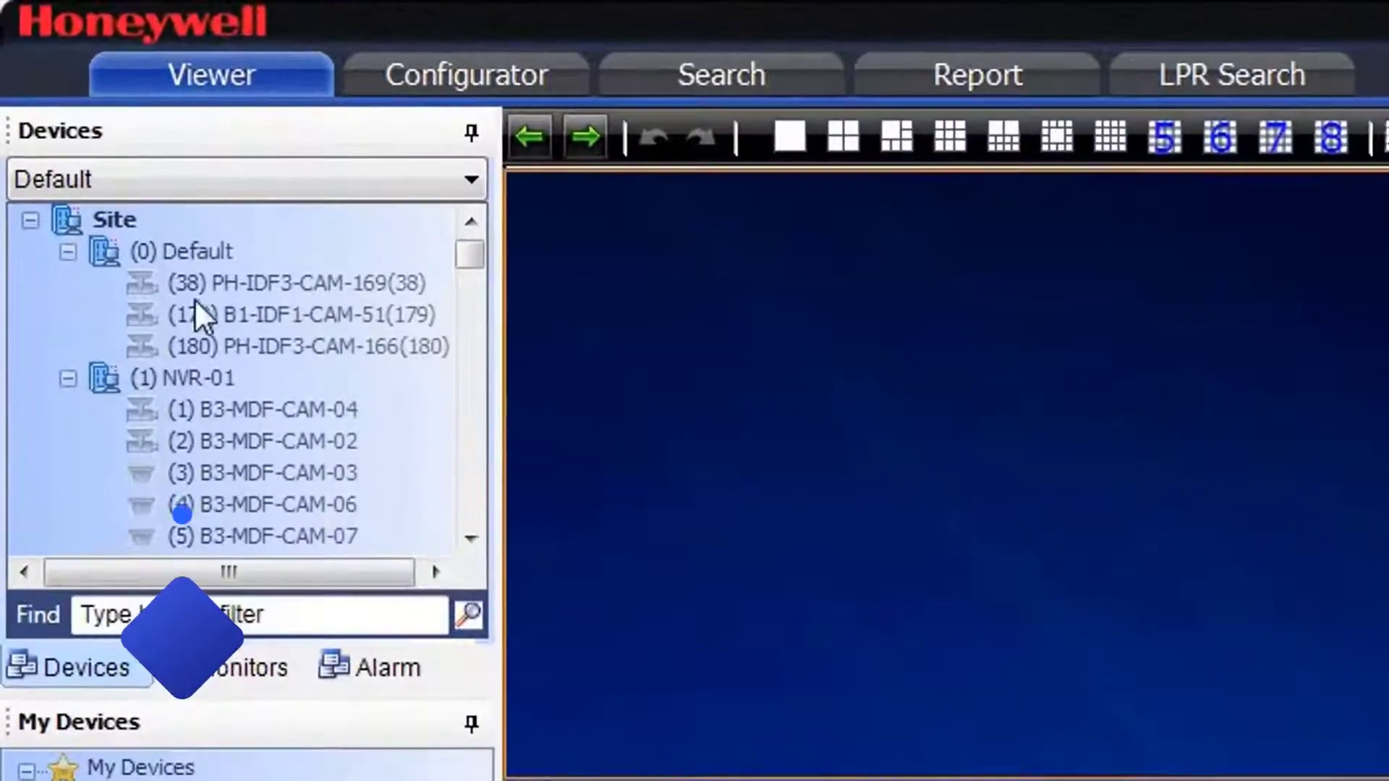
Step: Collapse the (0) Default group, scroll the camera list, and load NVR-02's cameras into the grid
left_click(66, 250)
left_click_drag(471, 261, 468, 355)
scroll(238, 449, "down", 20)
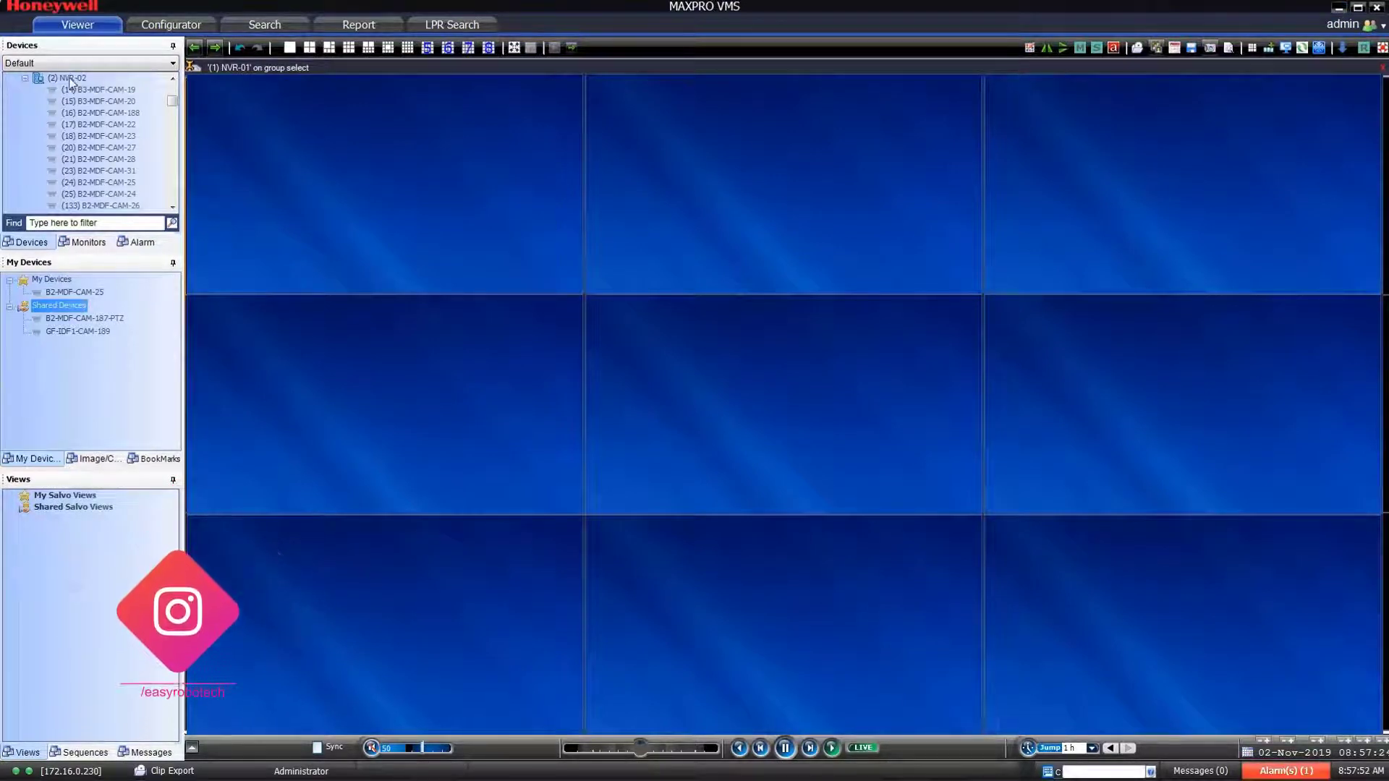
left_click(70, 78)
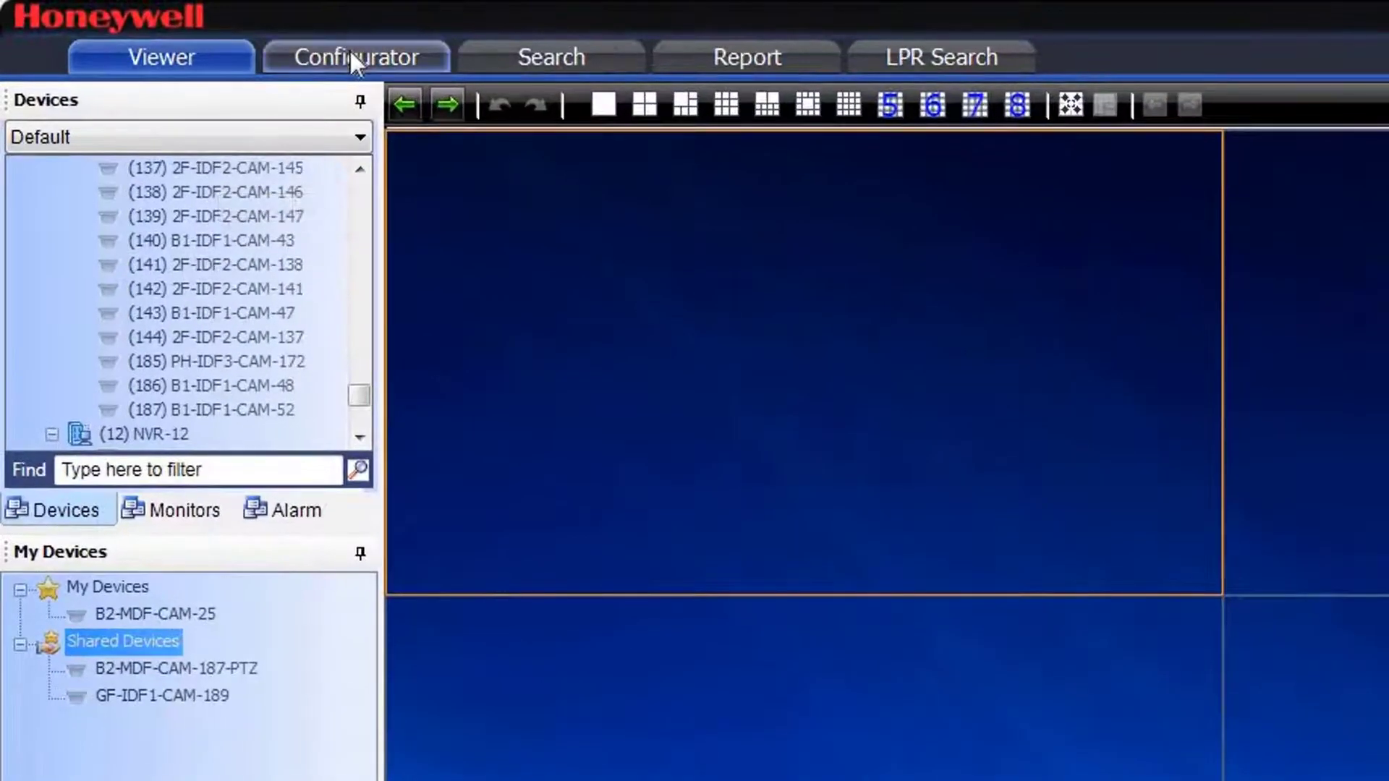
Step: Open recorder NVR-01's settings in the Configurator and ping its address 172.16.0.210
left_click(351, 52)
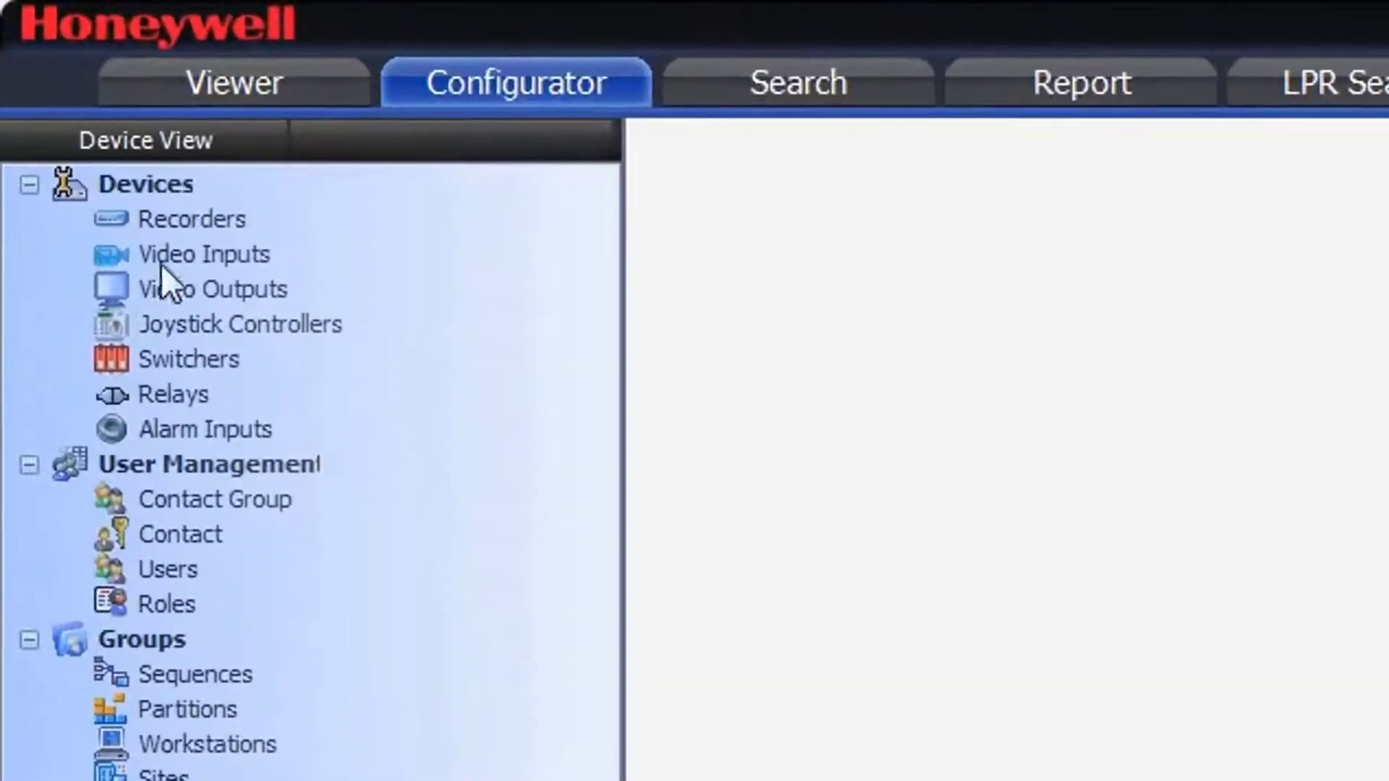
left_click(198, 222)
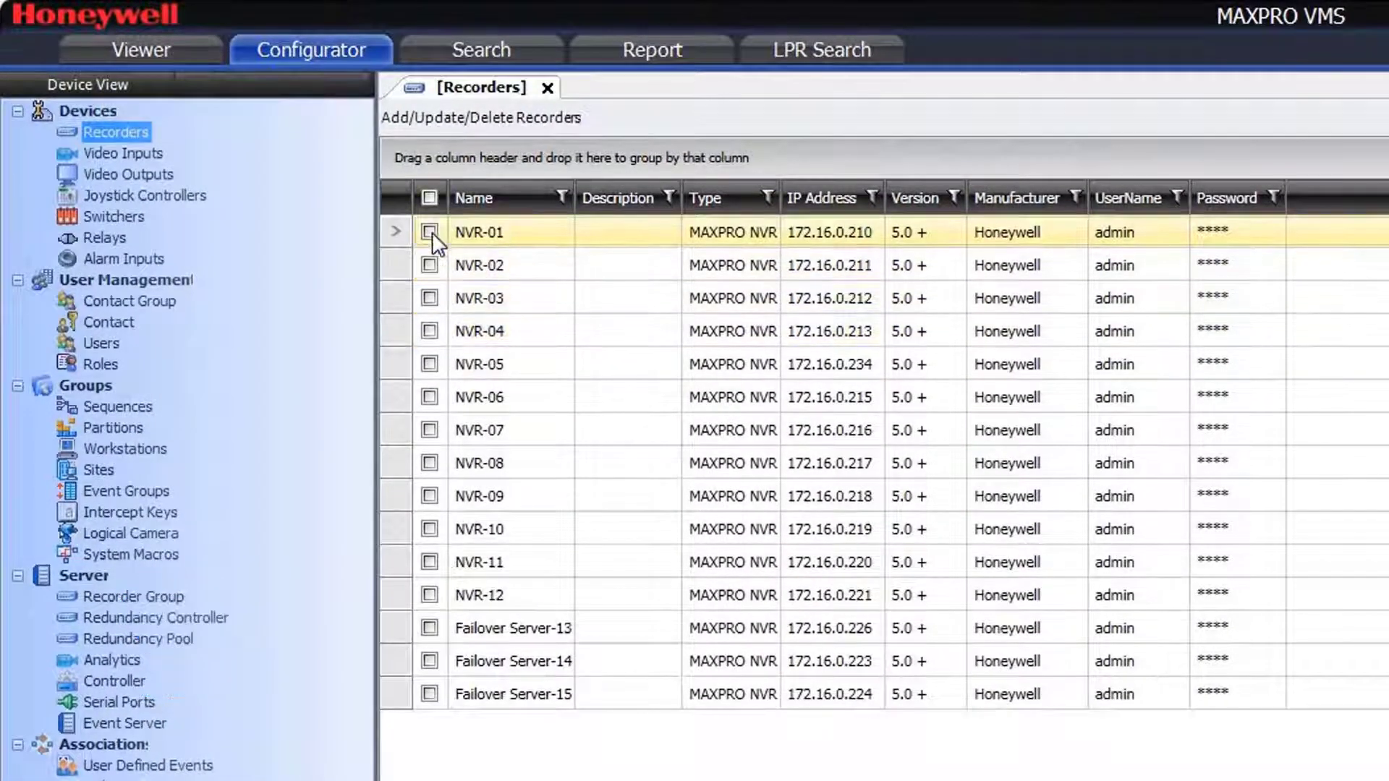
left_click(430, 231)
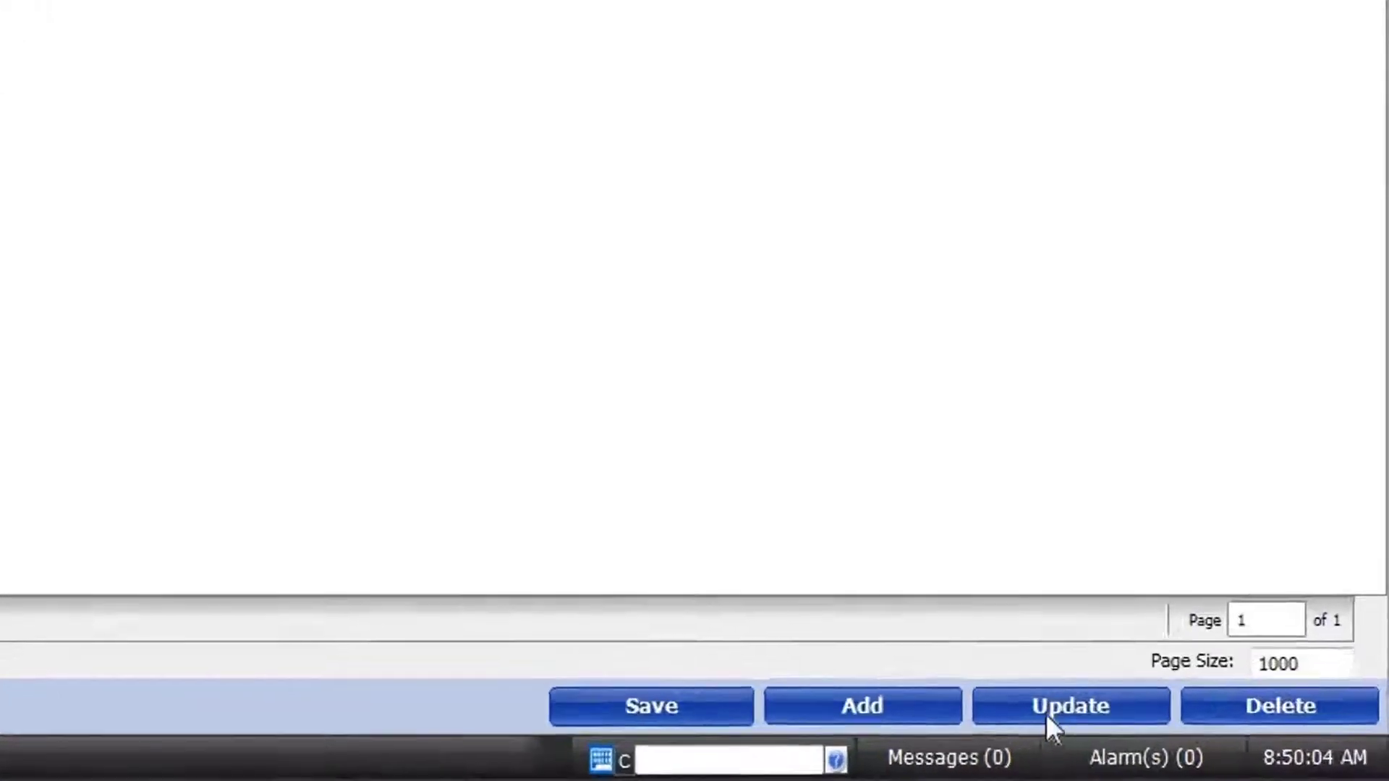
left_click(1006, 698)
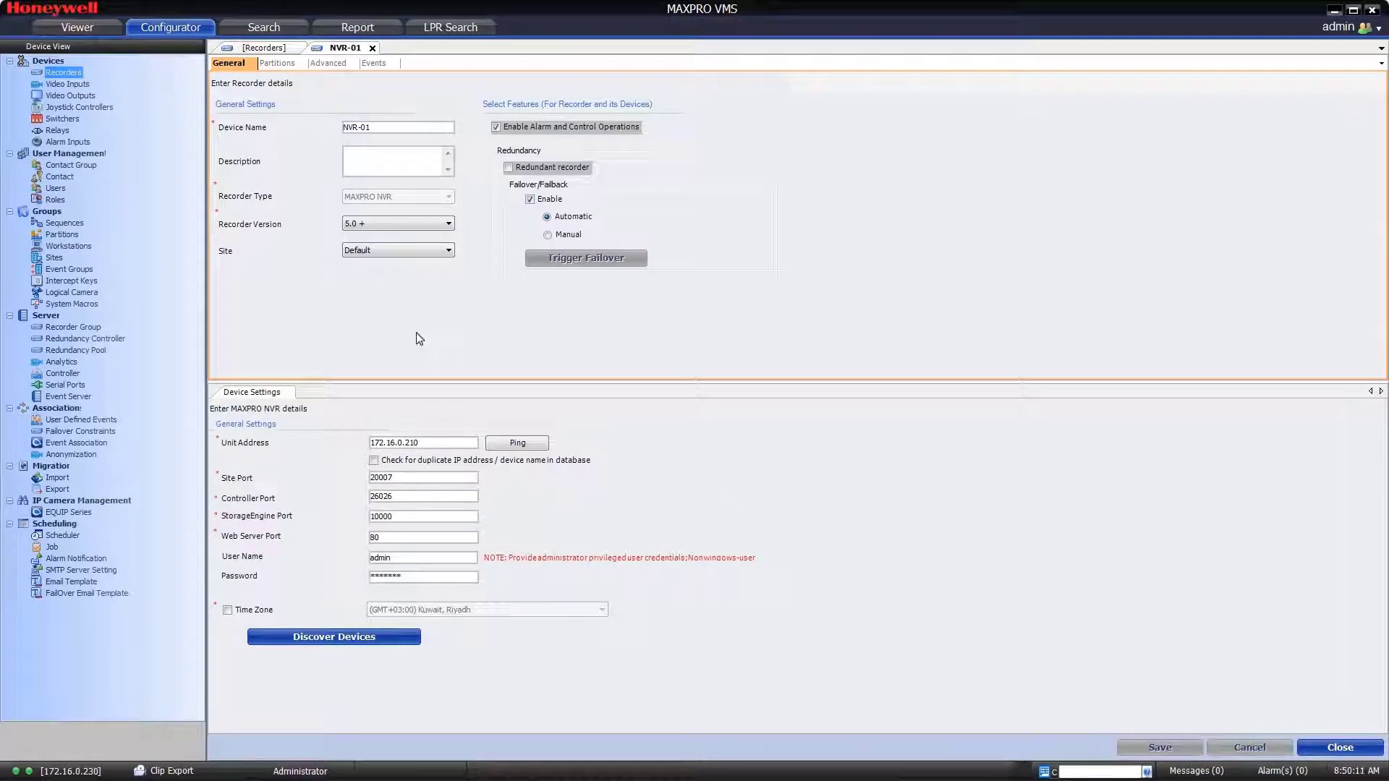
left_click(515, 443)
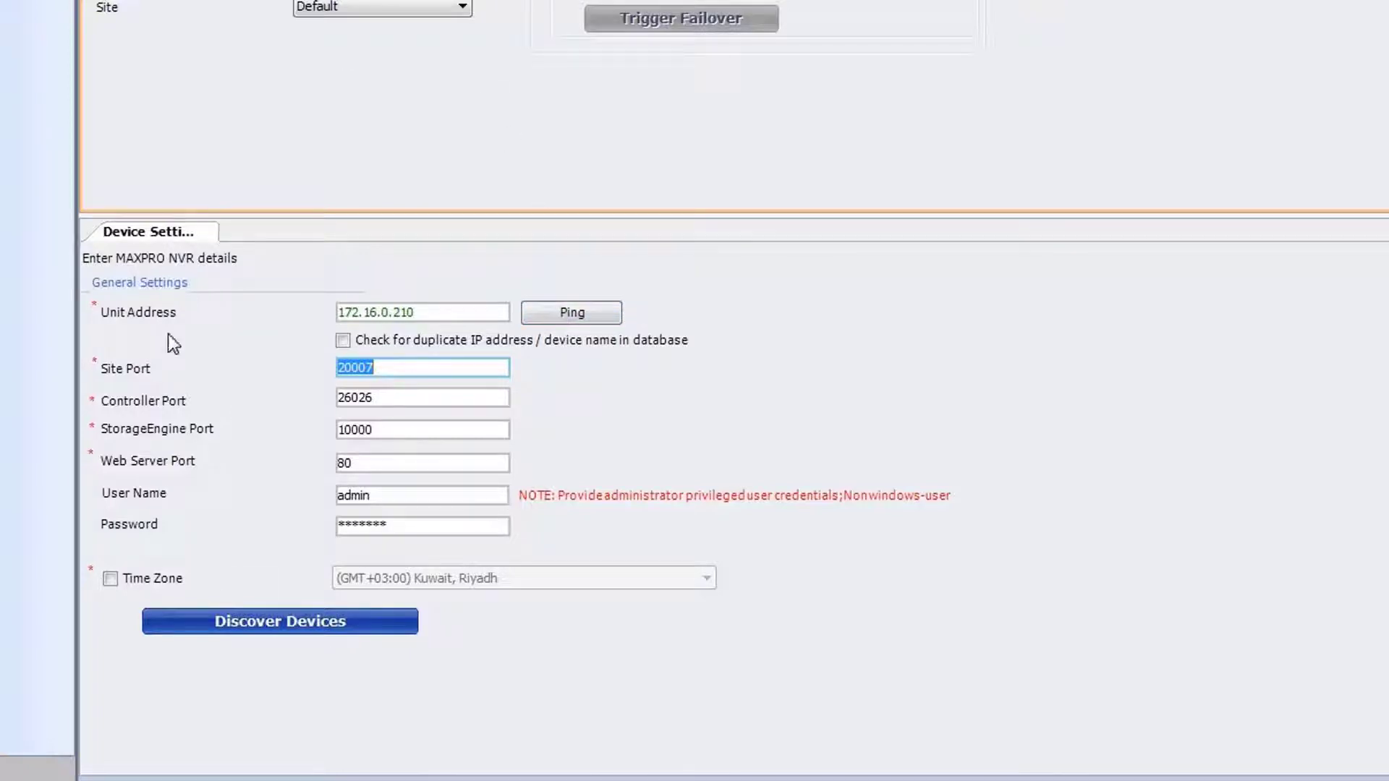
Step: Try Discover Devices on NVR-01, dismiss the credentials error, check the login fields, then minimize MAXPRO VMS
left_click(231, 621)
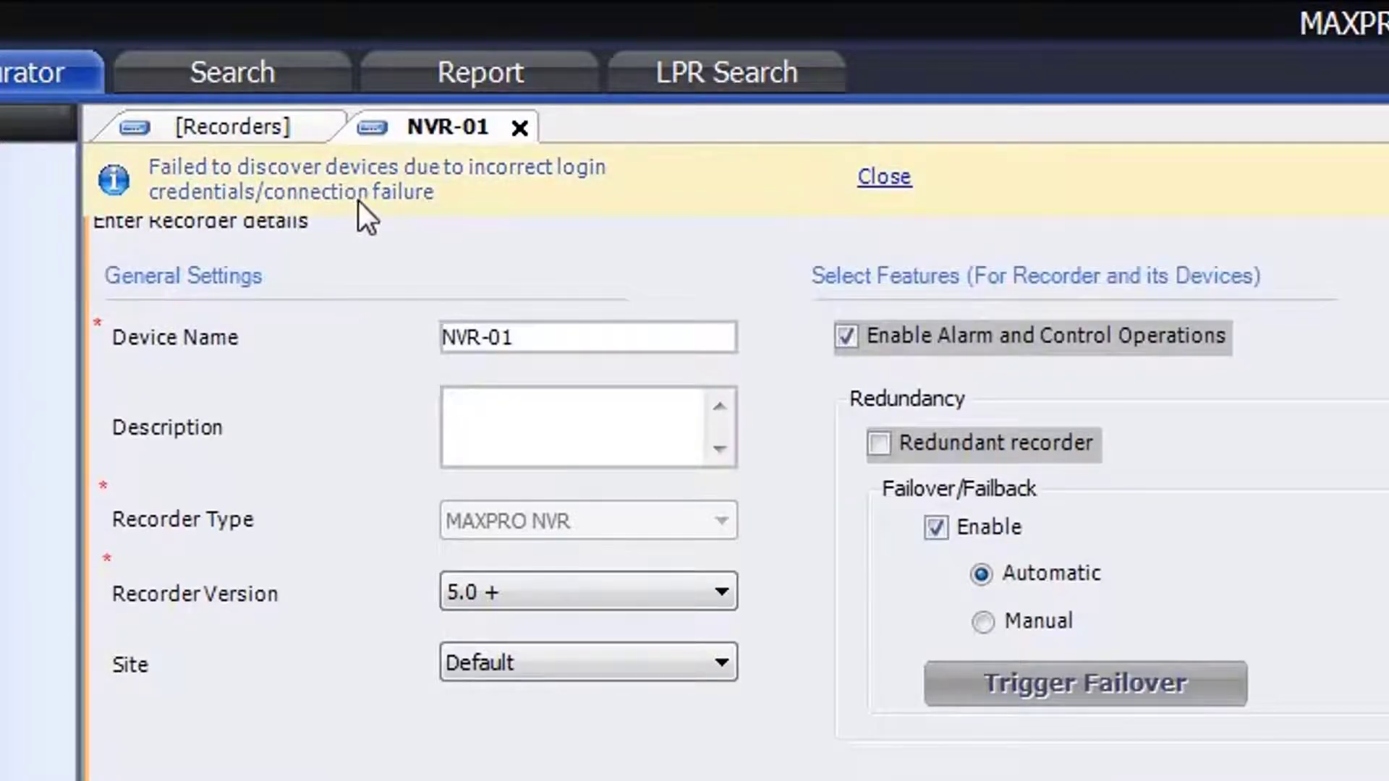
left_click(885, 181)
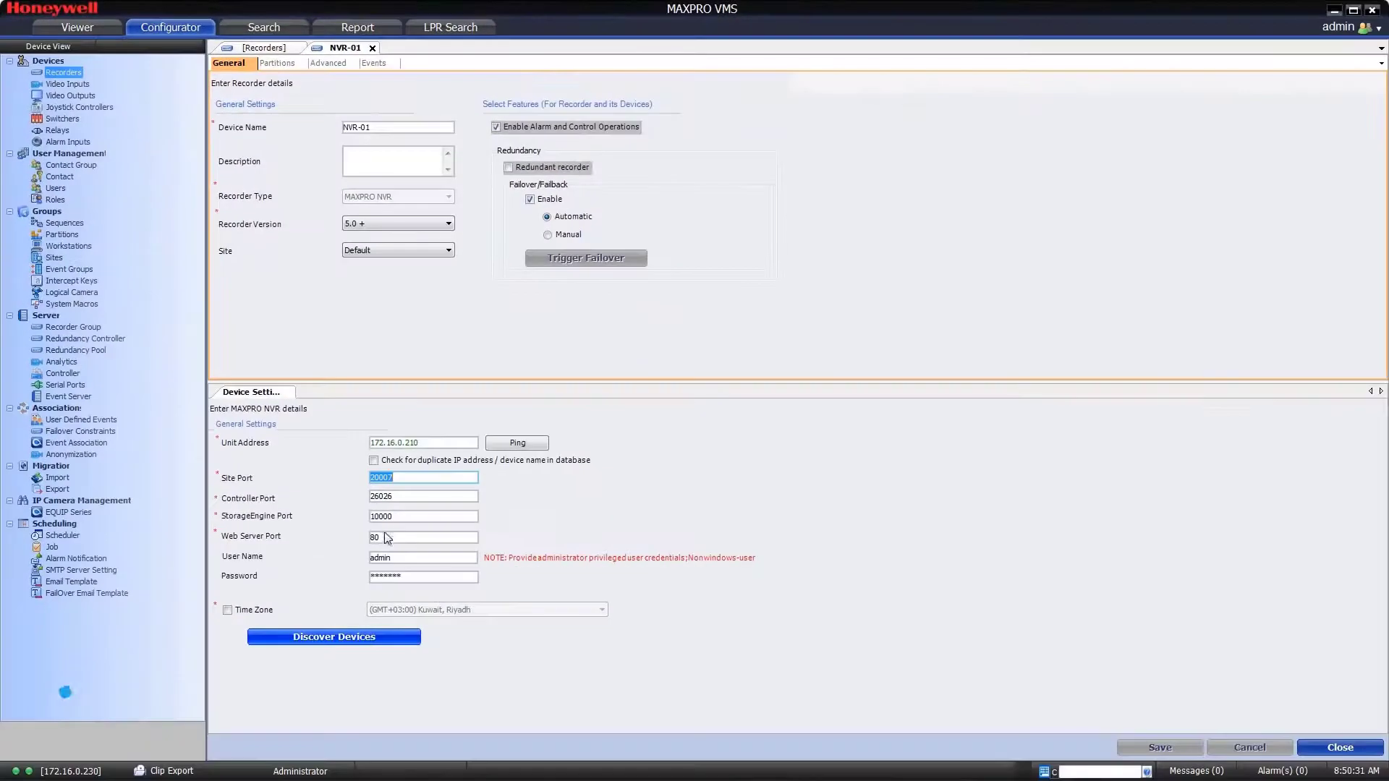
left_click(390, 557)
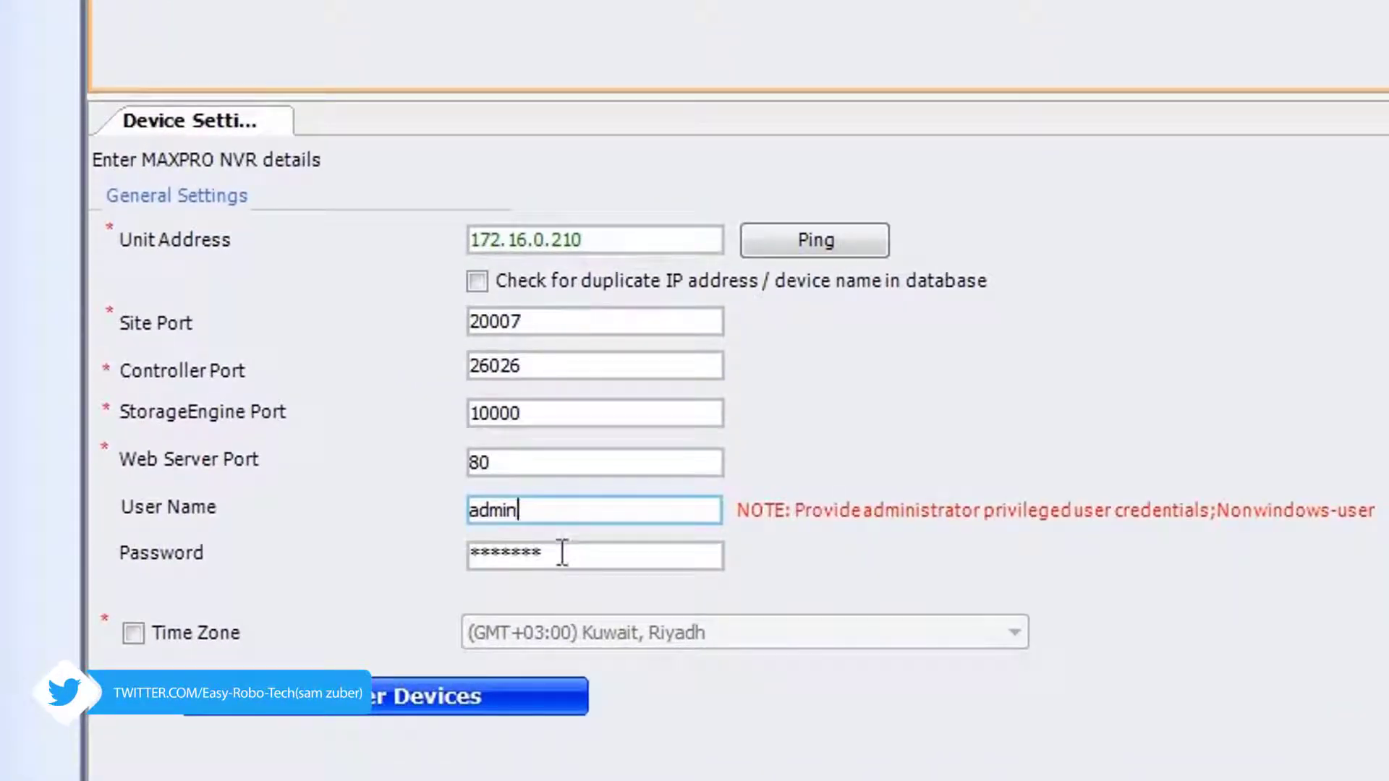
left_click(562, 547)
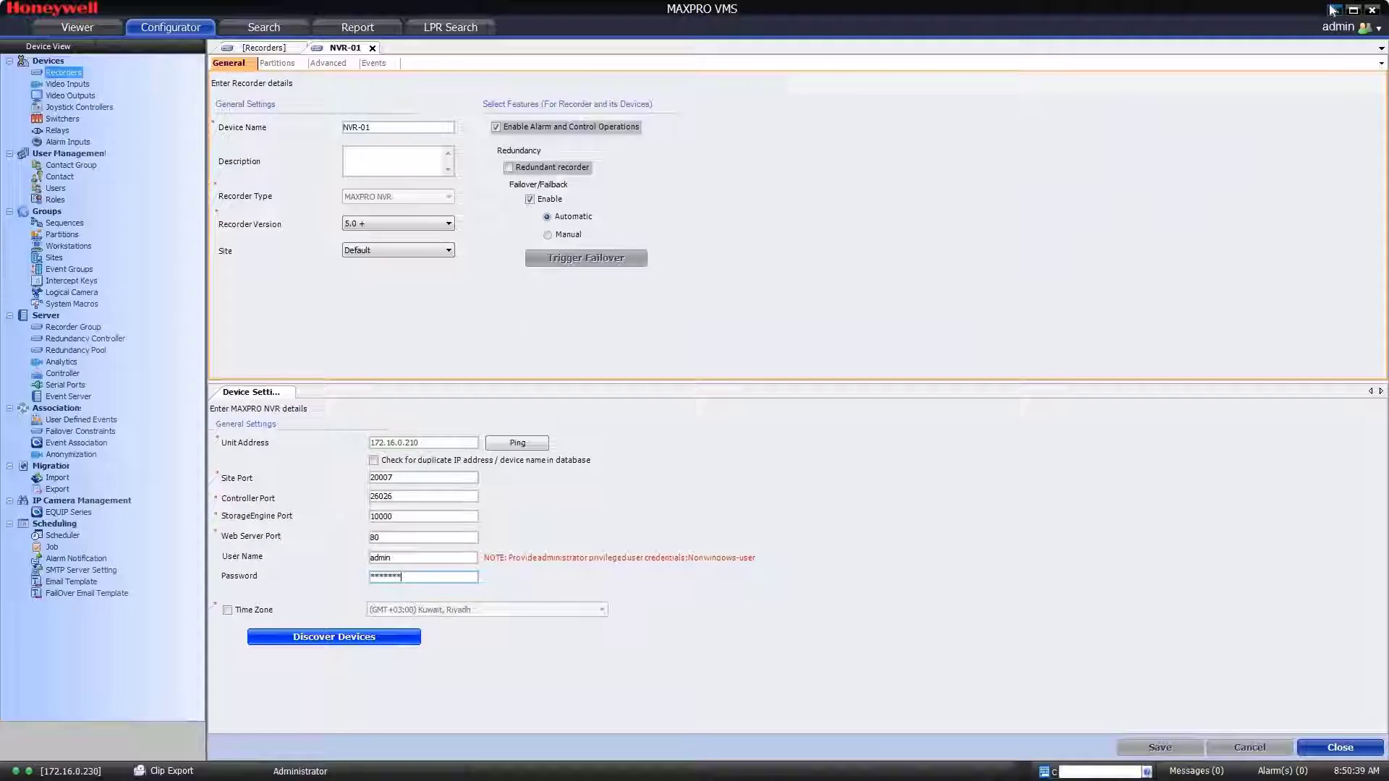
left_click(1333, 10)
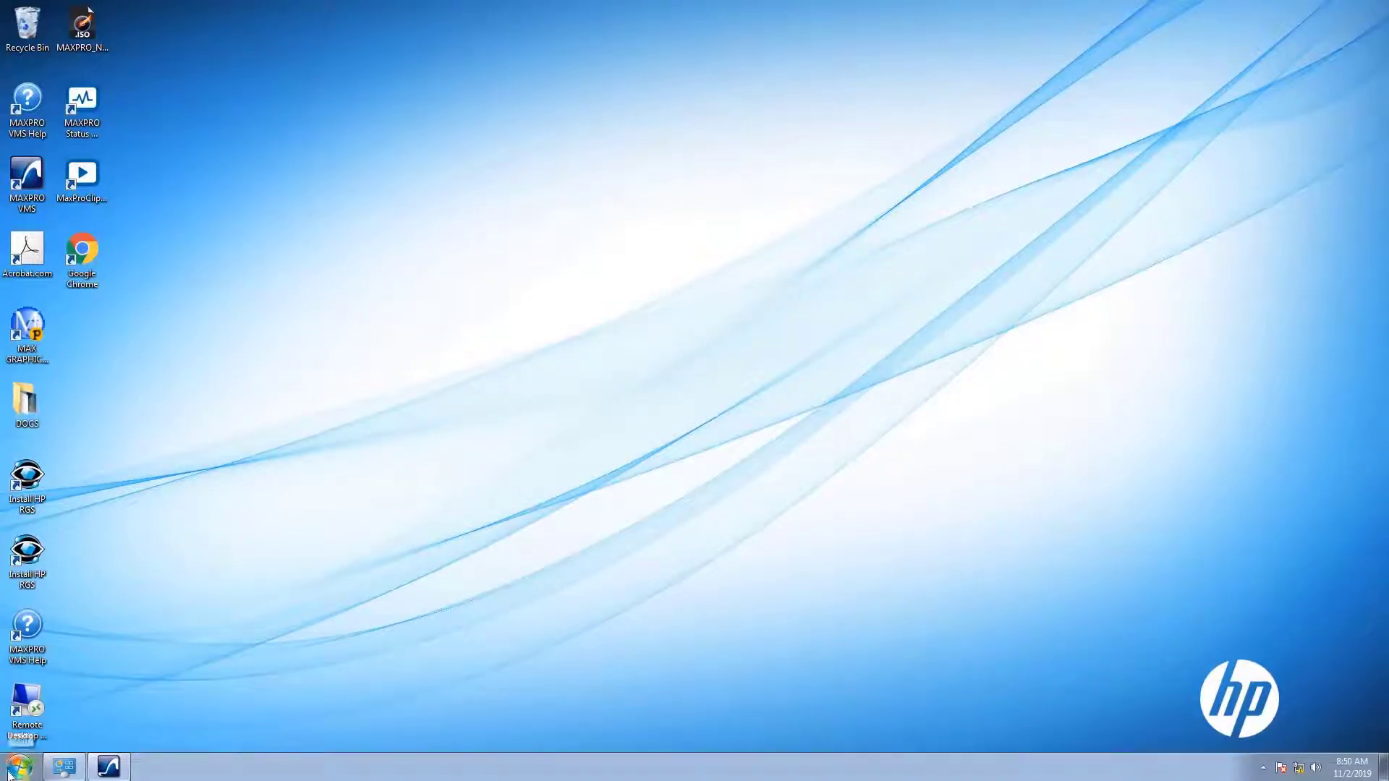
Step: Connect by Remote Desktop to 172.16.0.210 and dismiss the leftover Run box
double_click(28, 706)
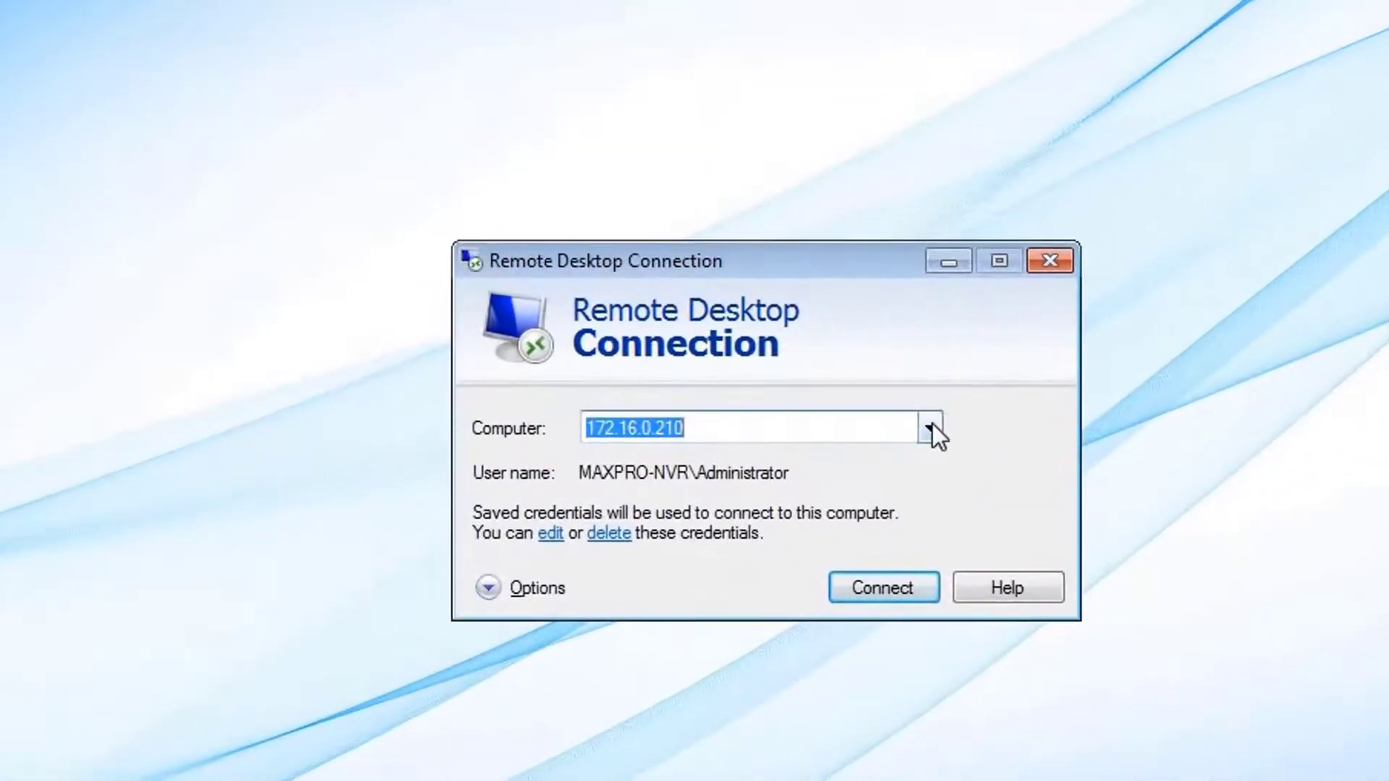
left_click(930, 429)
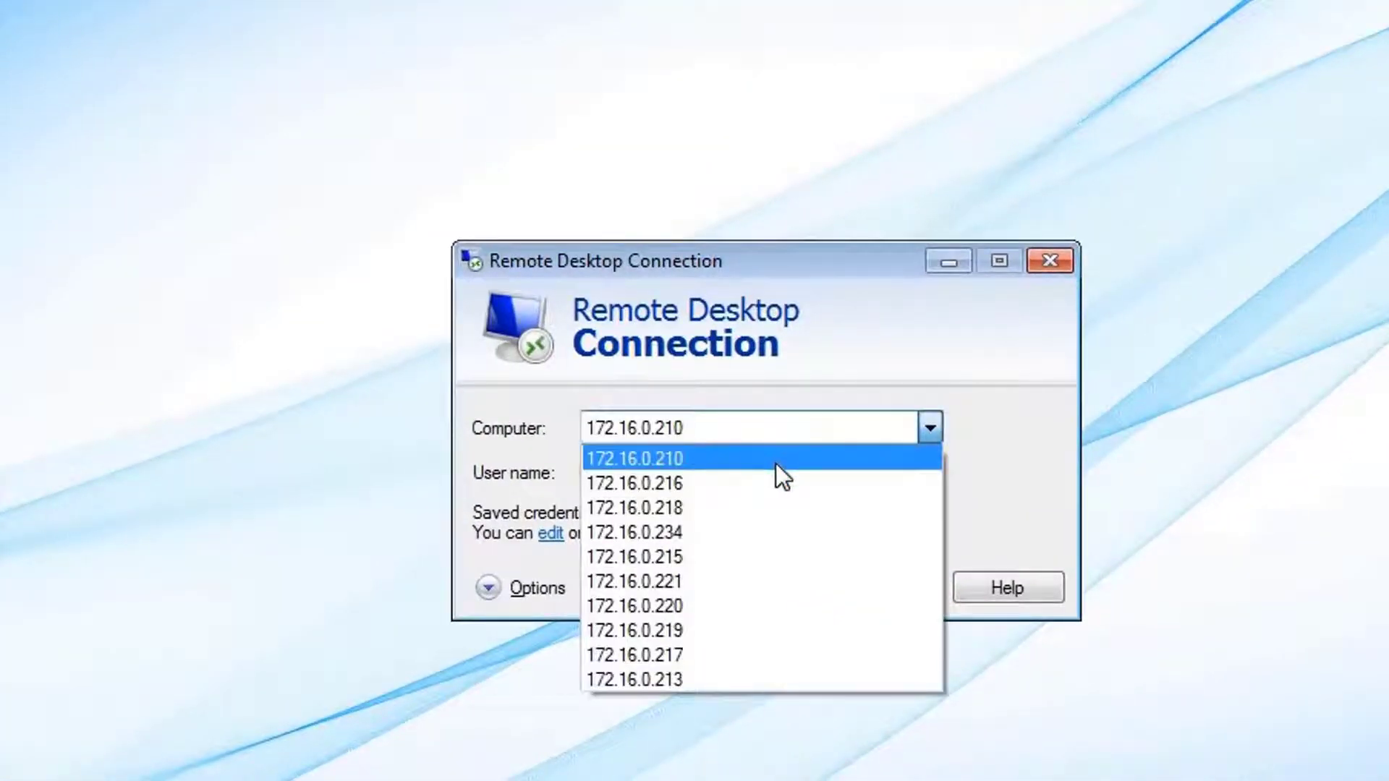
left_click(787, 463)
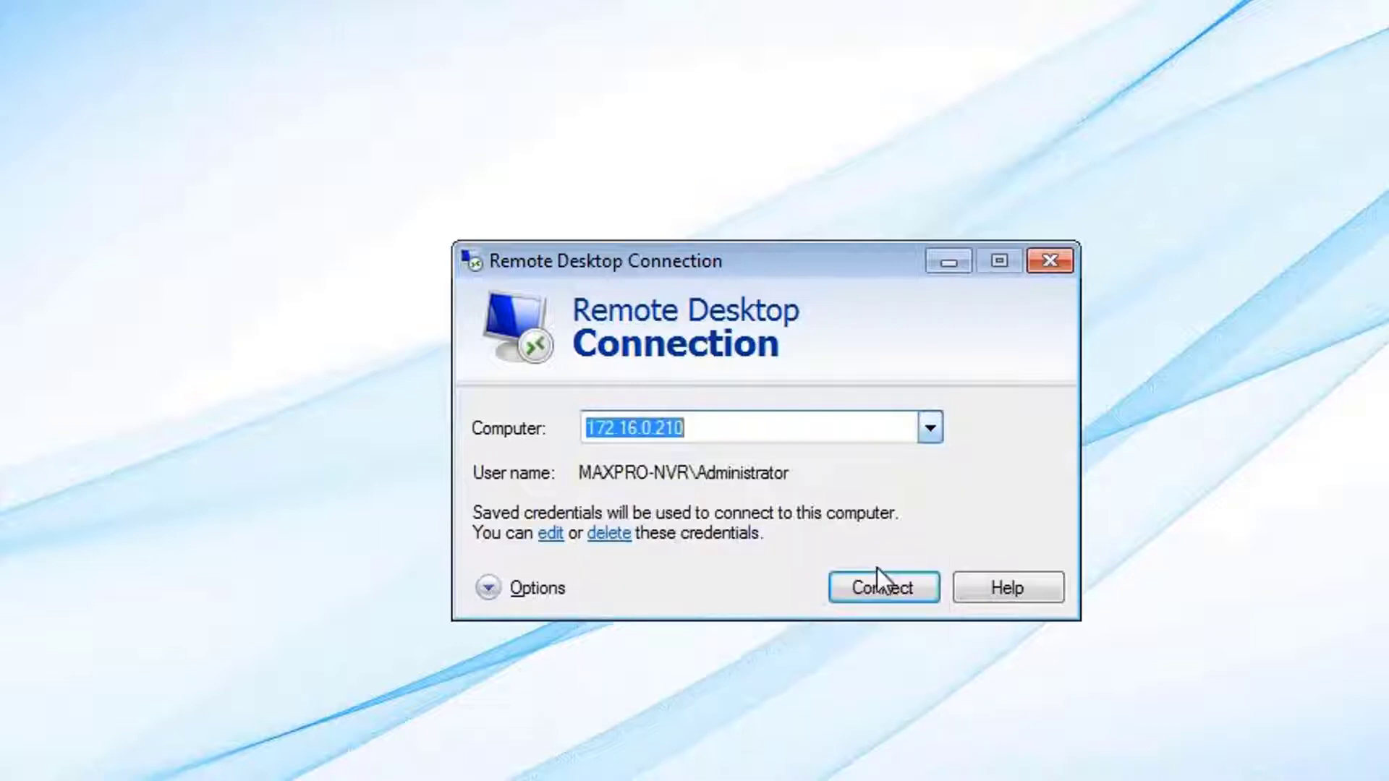
left_click(889, 584)
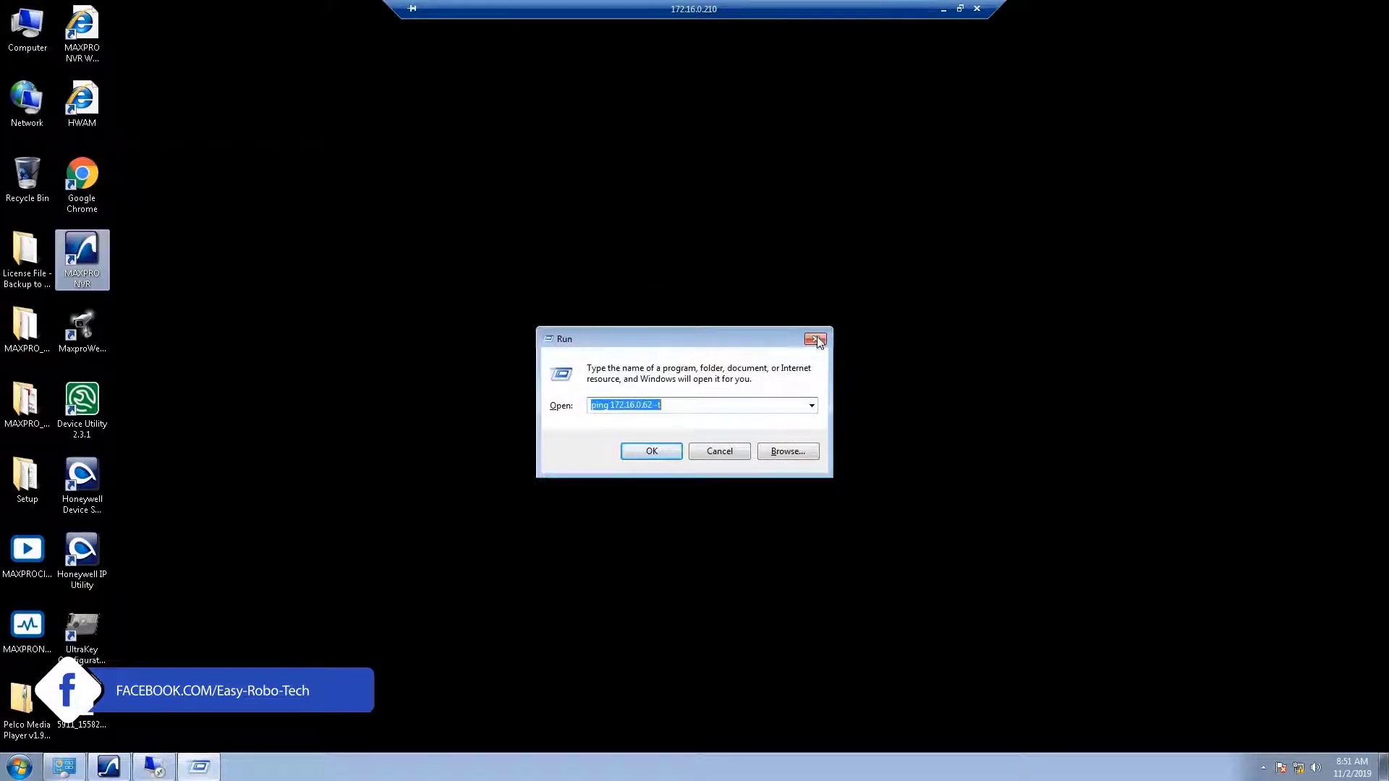
key("Escape")
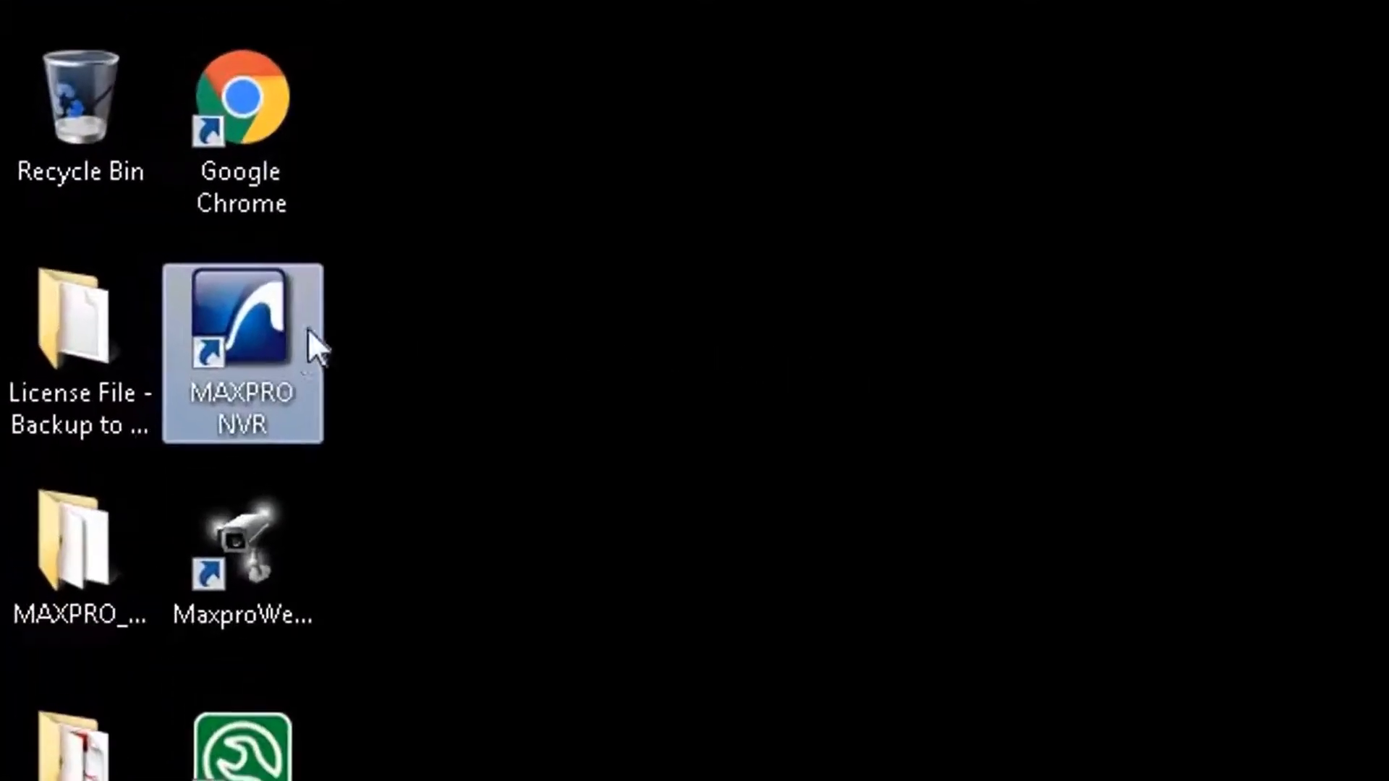
Step: Launch MAXPRO NVR remotely, log in as the Windows logged-in user, and load its cameras into the grid
double_click(255, 321)
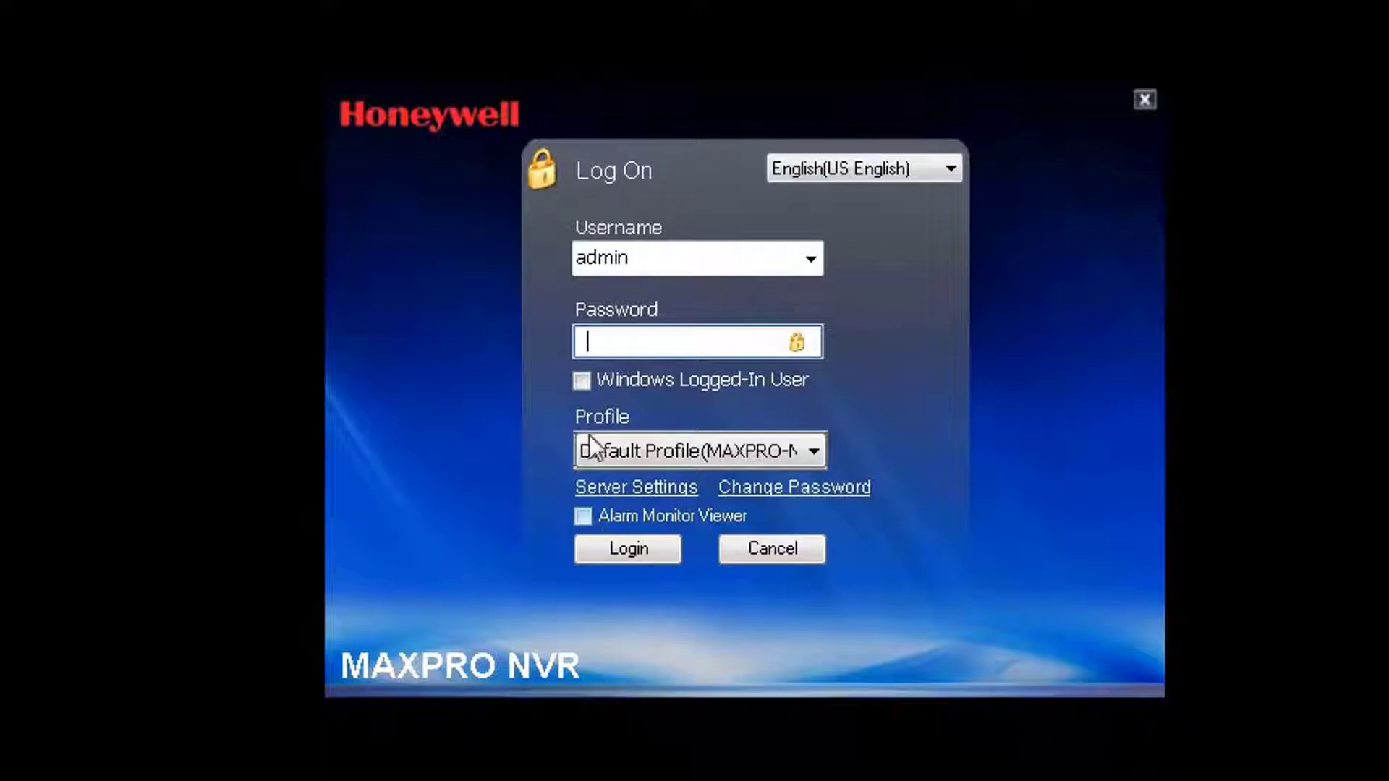
left_click(581, 380)
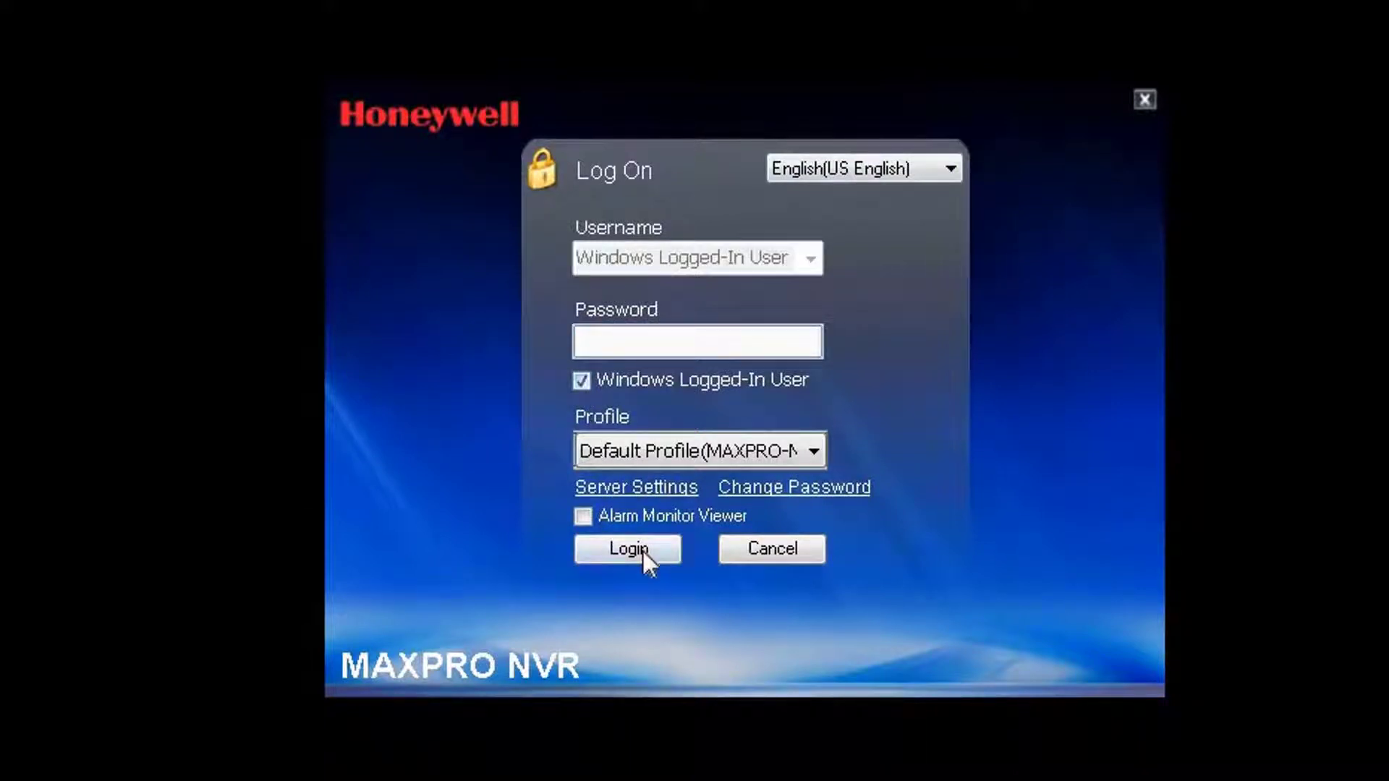
left_click(643, 551)
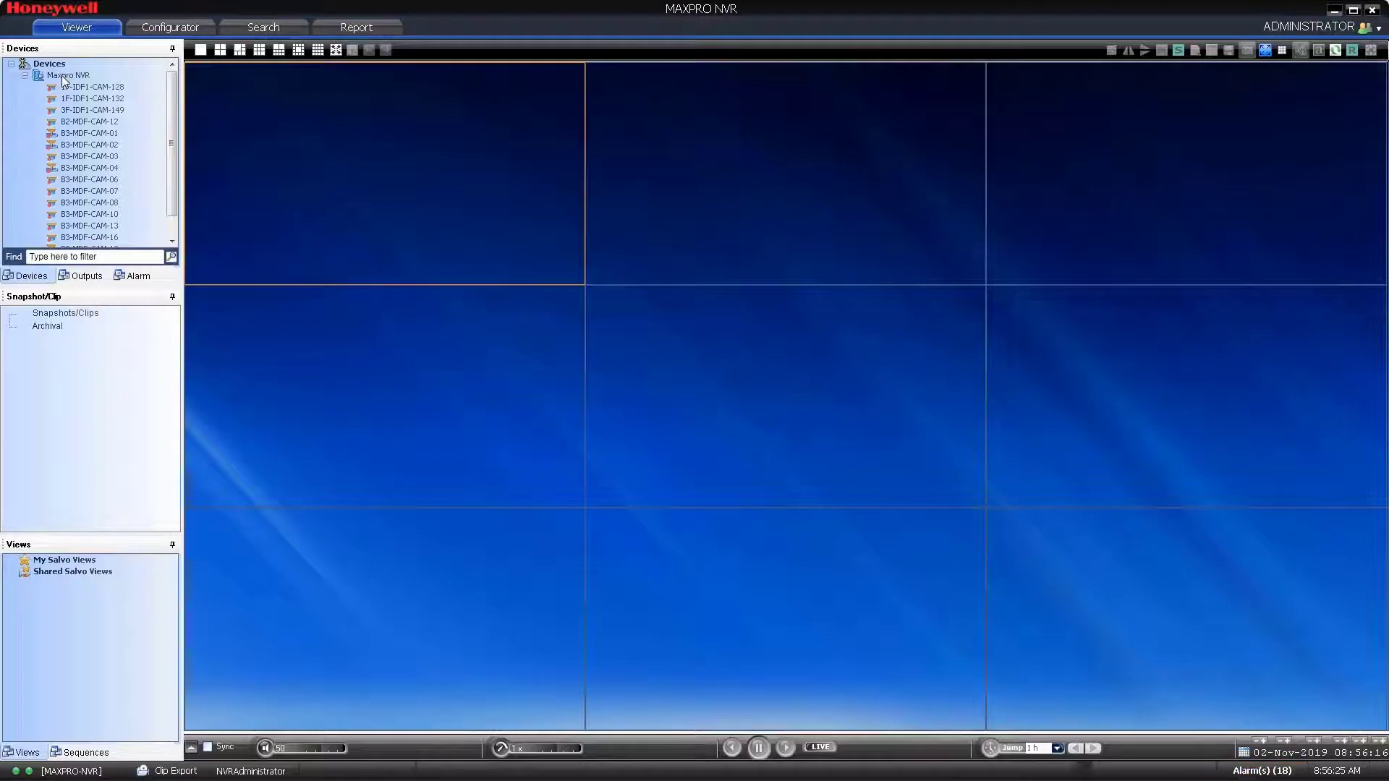
left_click_drag(65, 76, 344, 155)
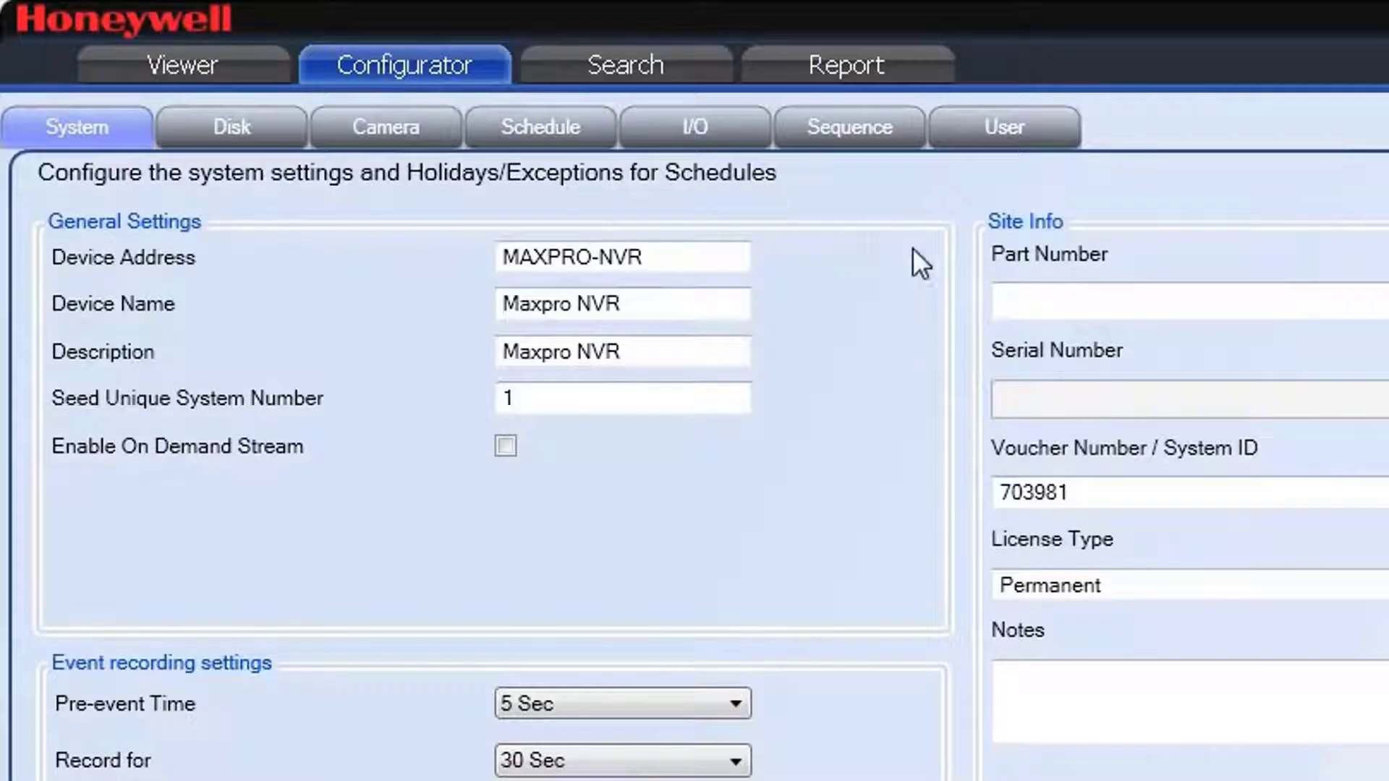
Step: Replace the admin user's password with a new one, save it, and choose Log Off
left_click(1002, 128)
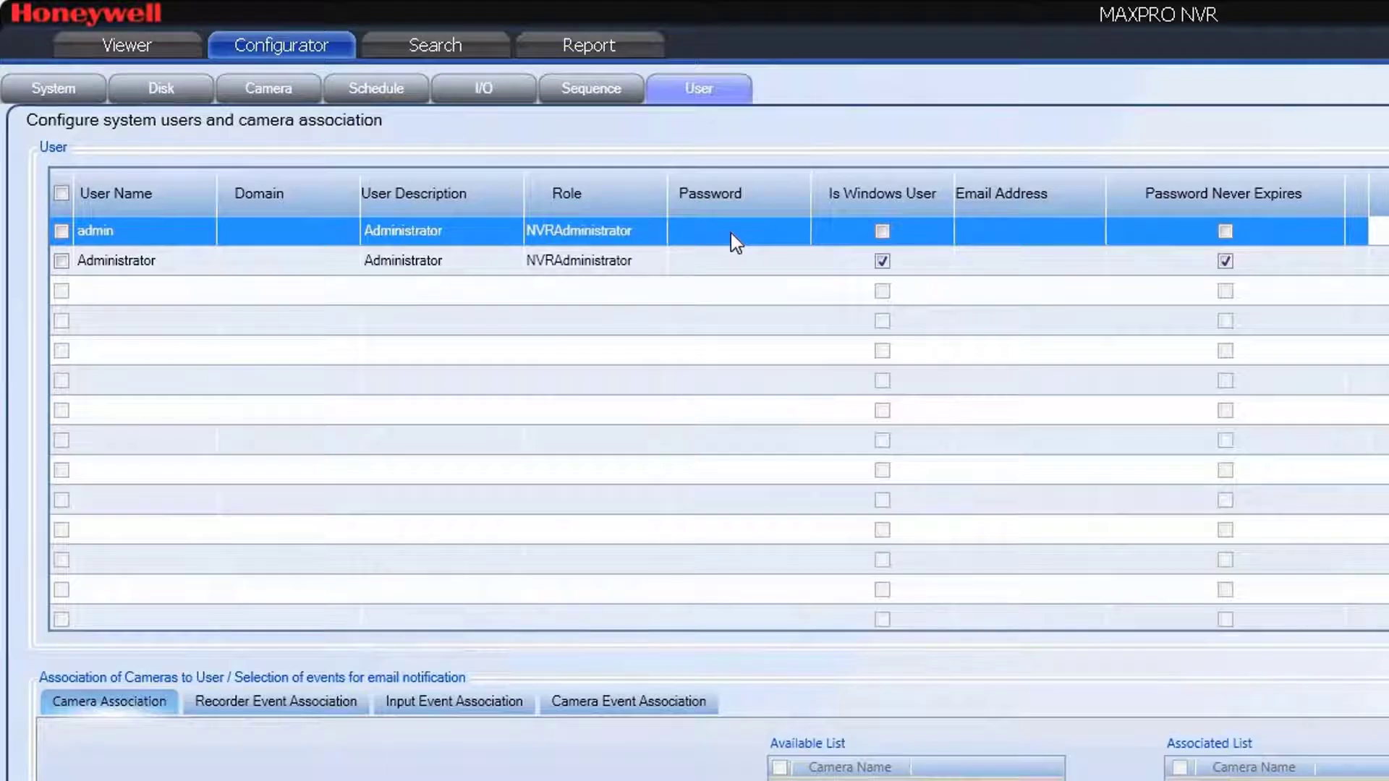
left_click(731, 233)
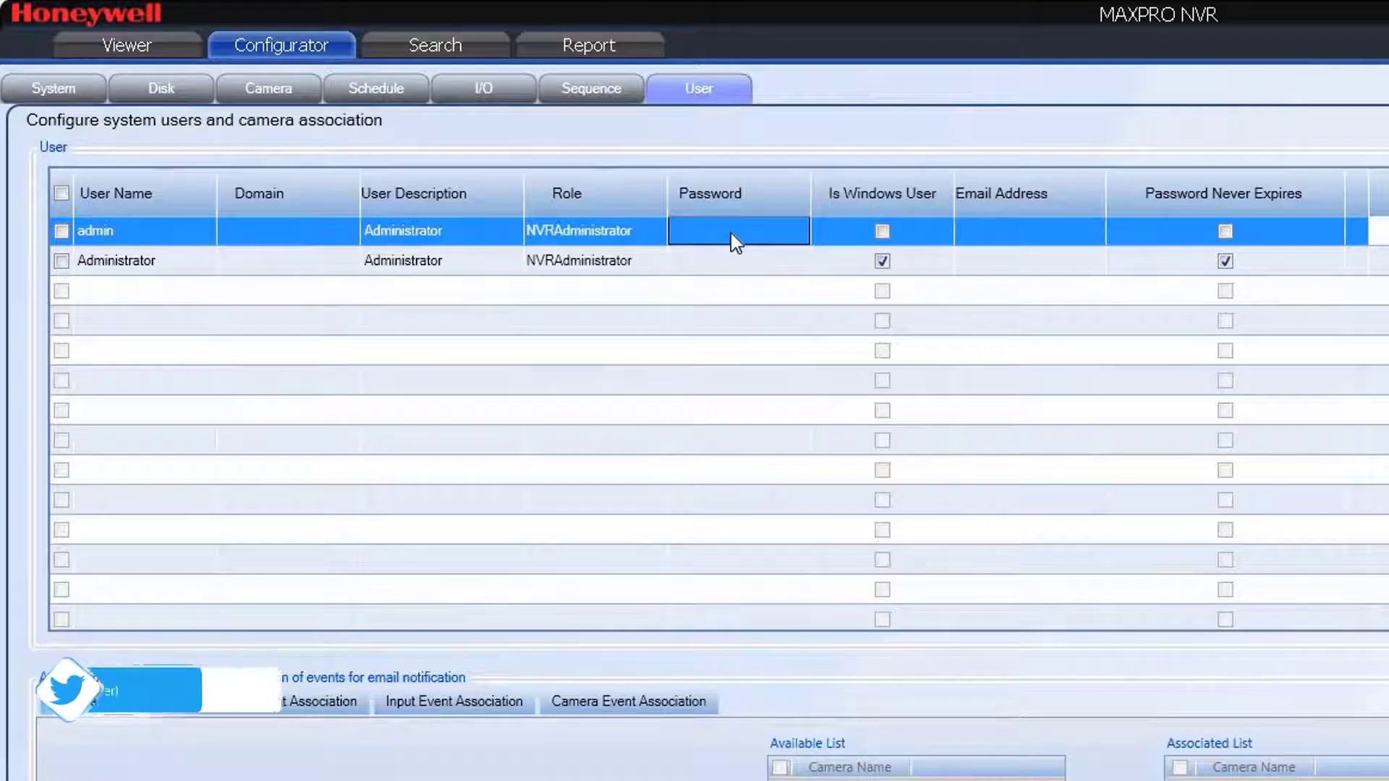
key("ctrl+v")
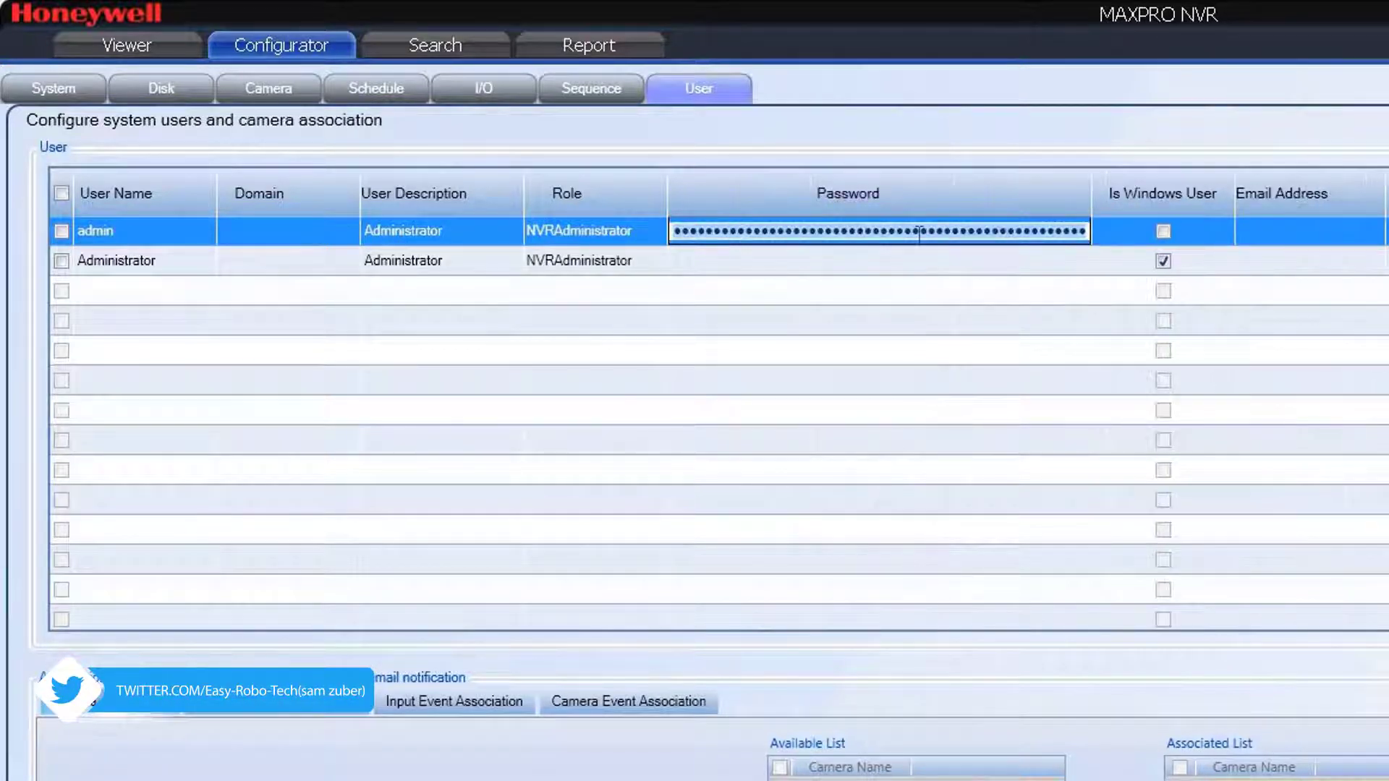
key("ctrl+a")
key("BackSpace")
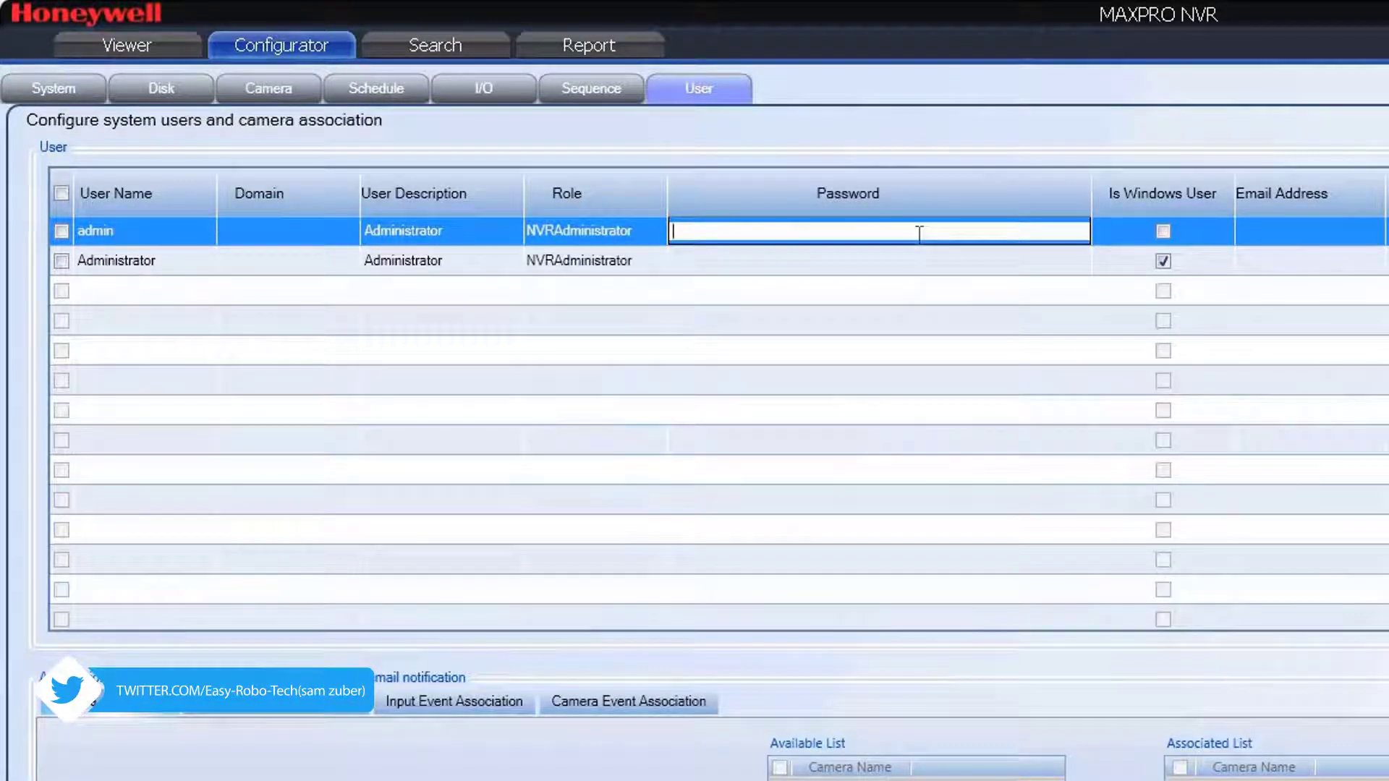
type("12345")
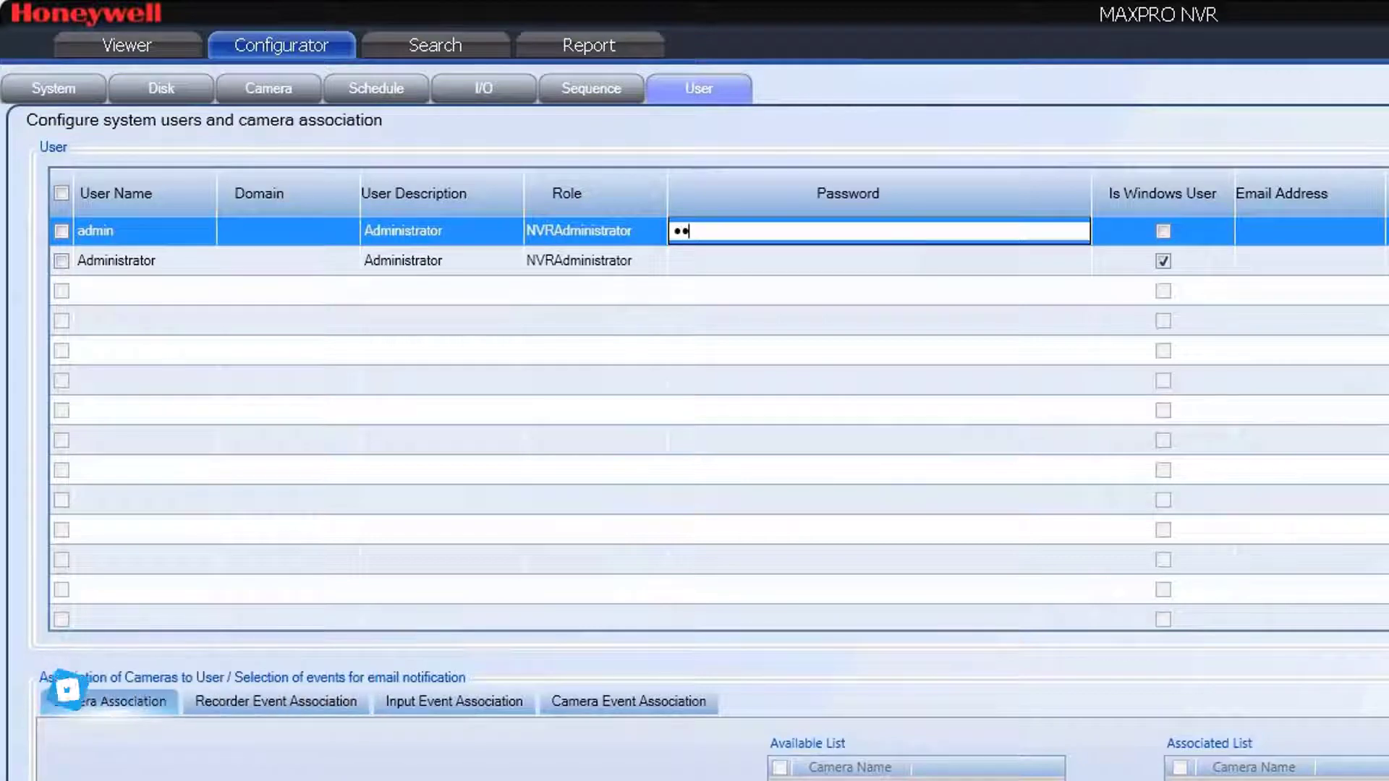
type("67890123")
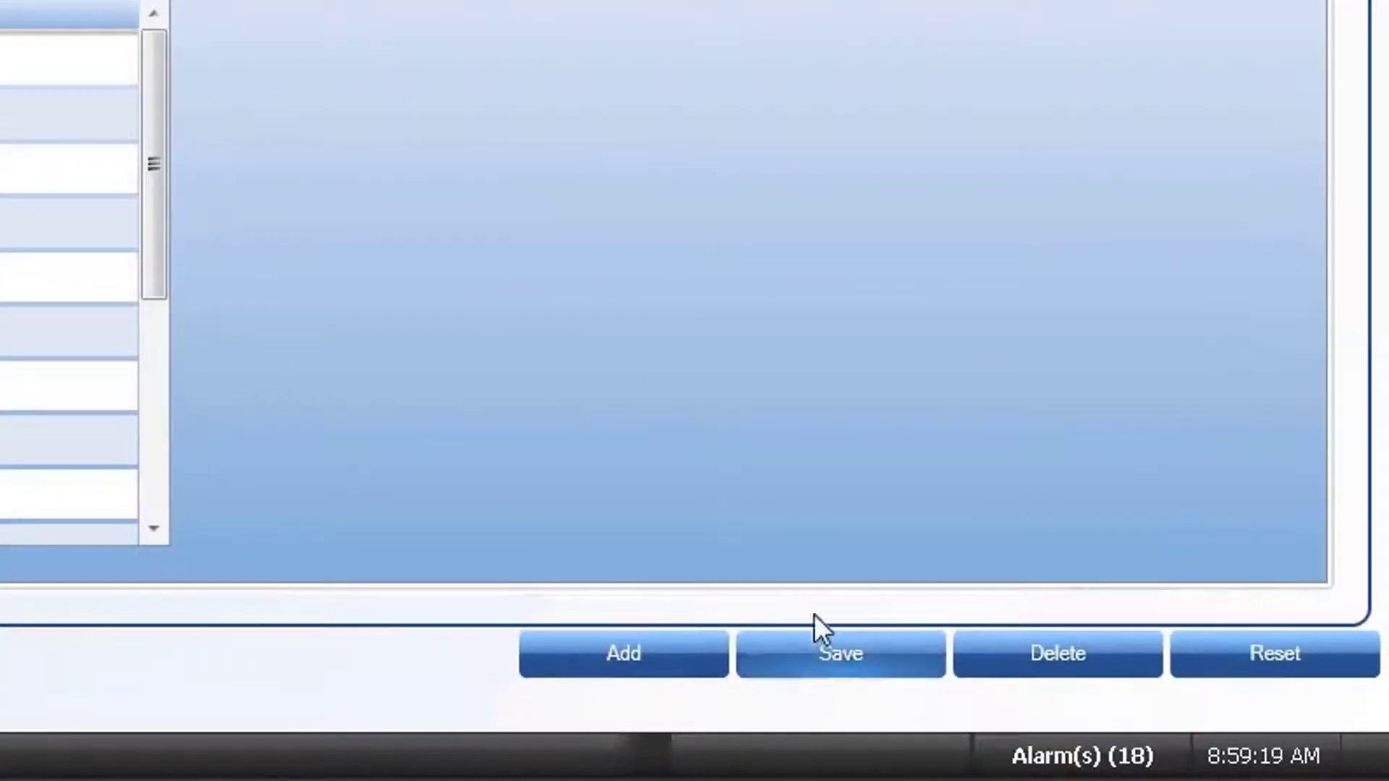
left_click(825, 655)
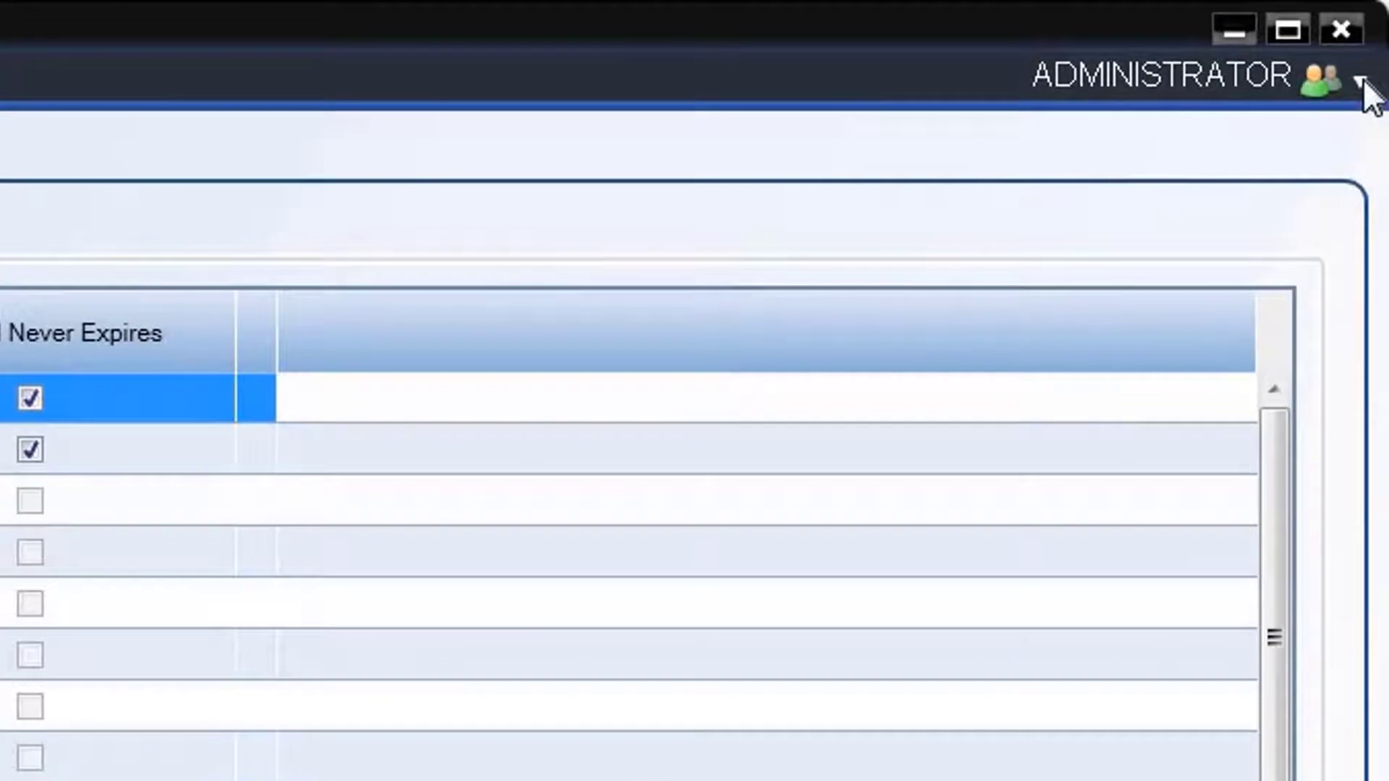
left_click(1351, 85)
left_click(1064, 134)
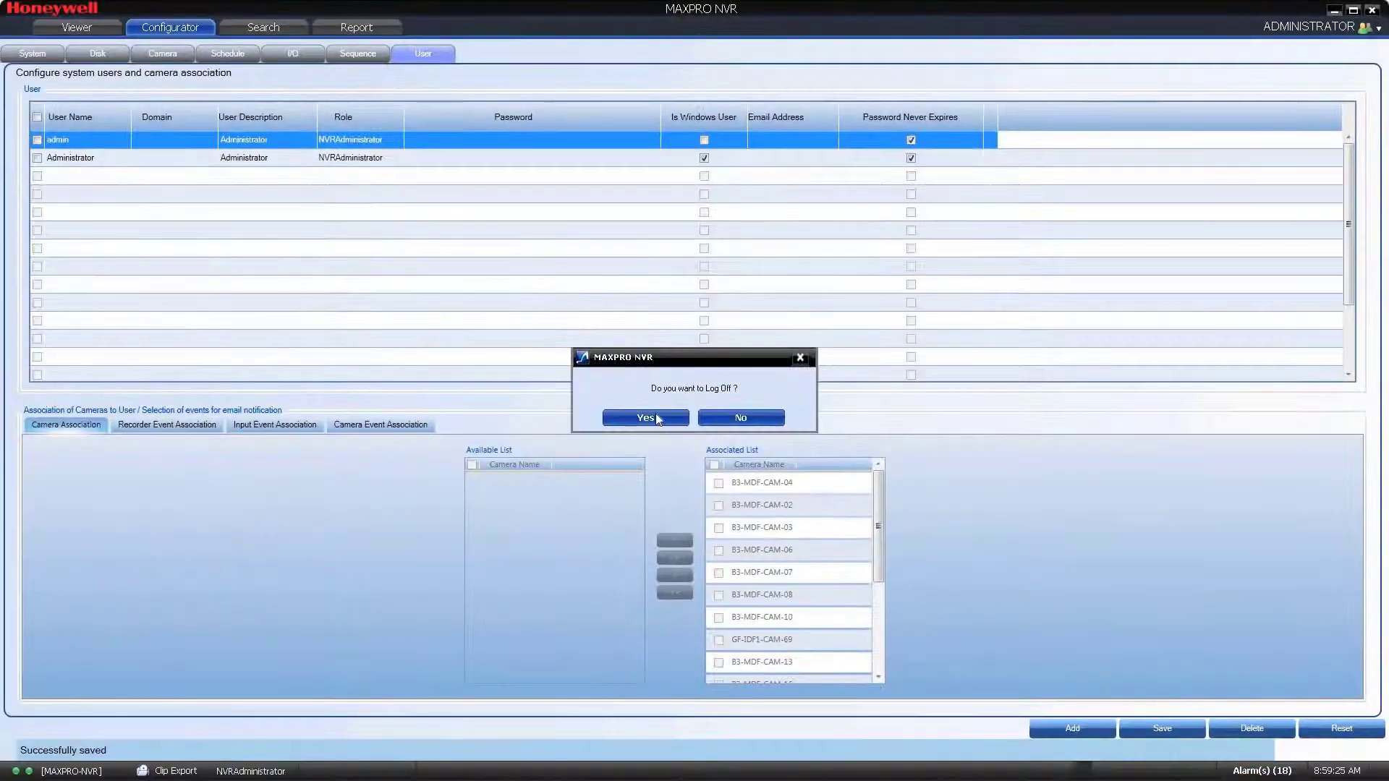
Step: Confirm log-off and sign back in as Admin with the new password
left_click(627, 418)
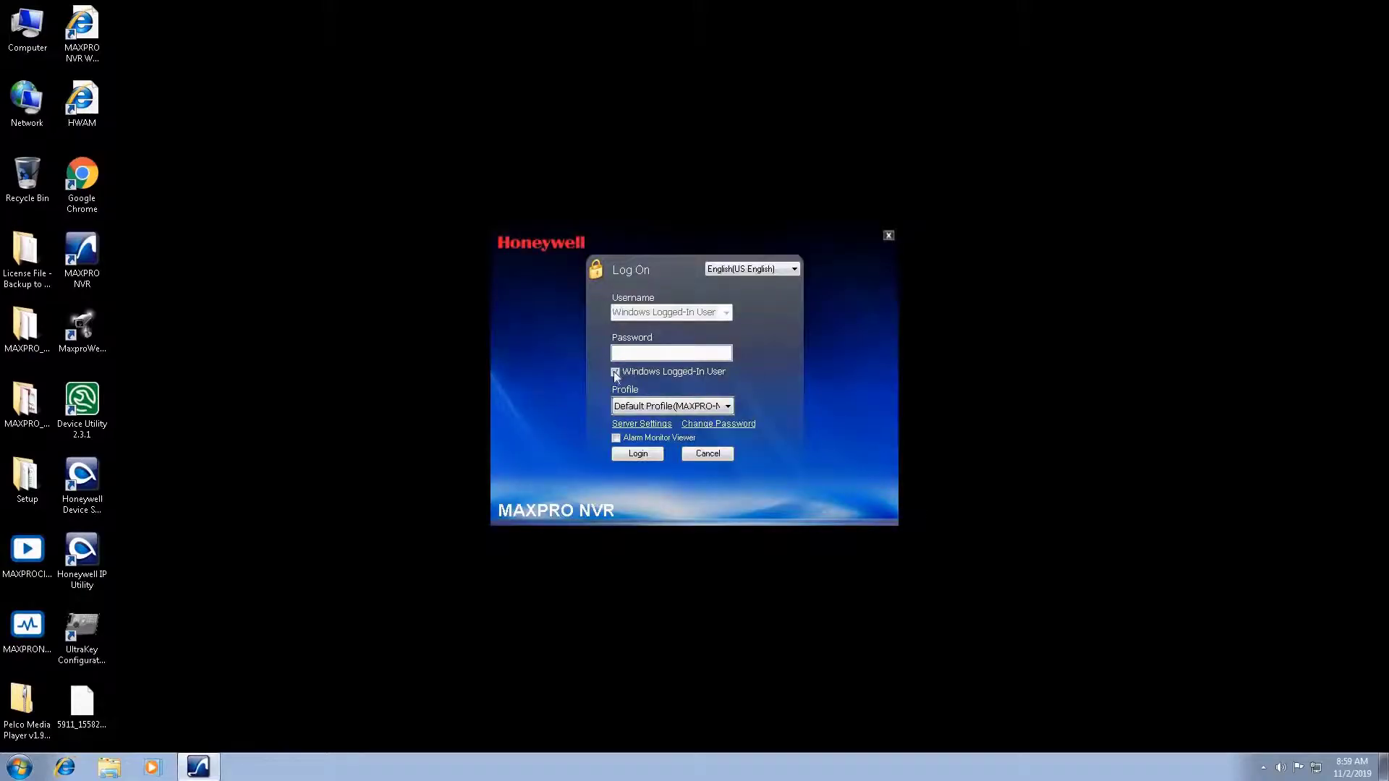
left_click(615, 372)
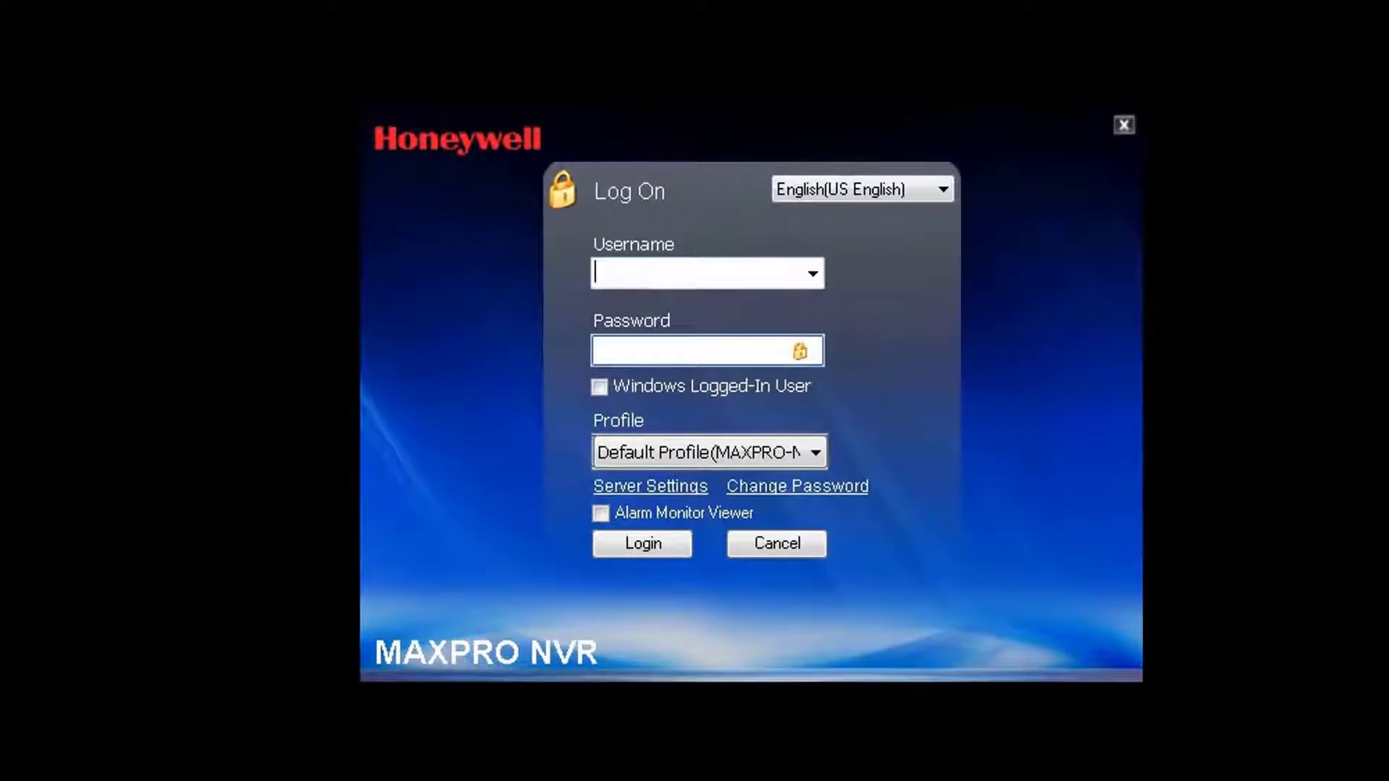
type("Admin")
key("Tab")
type("*******")
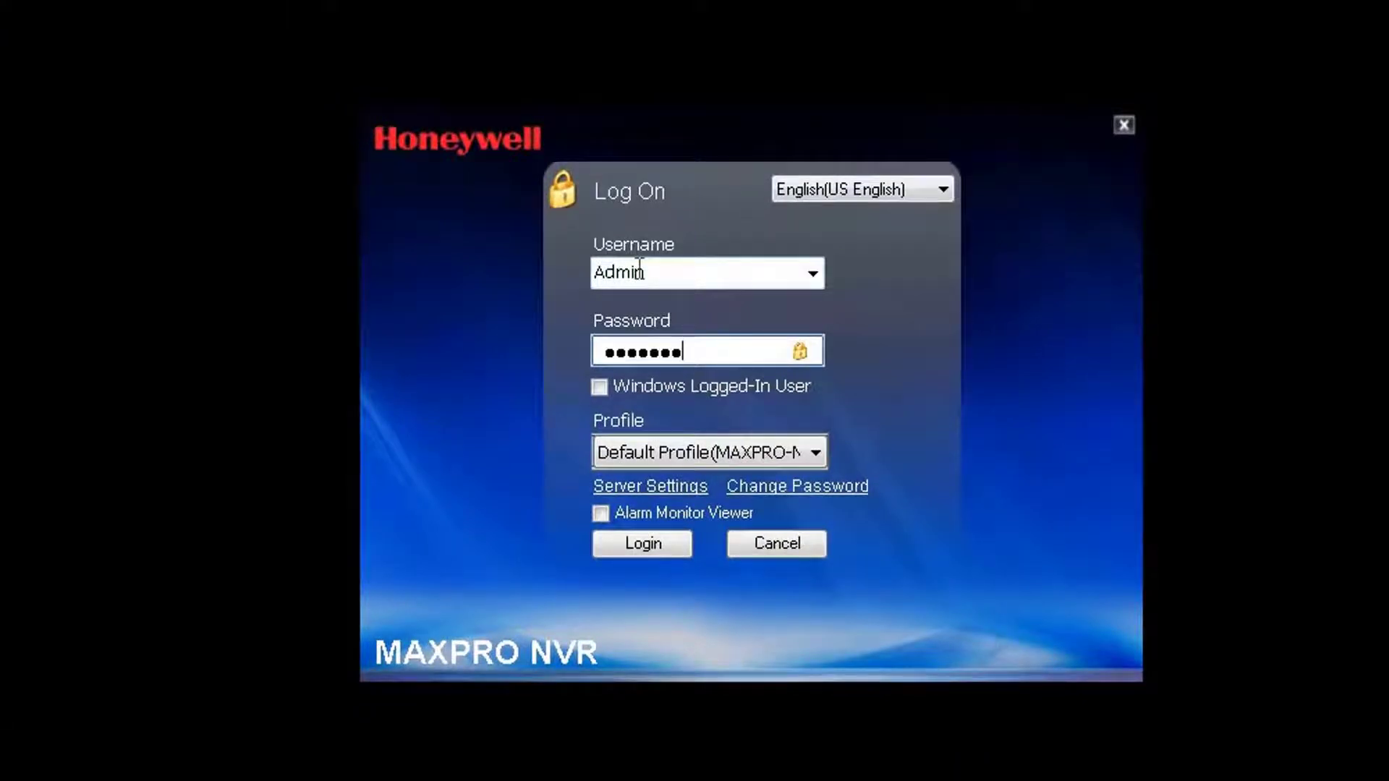
type("*****d@1")
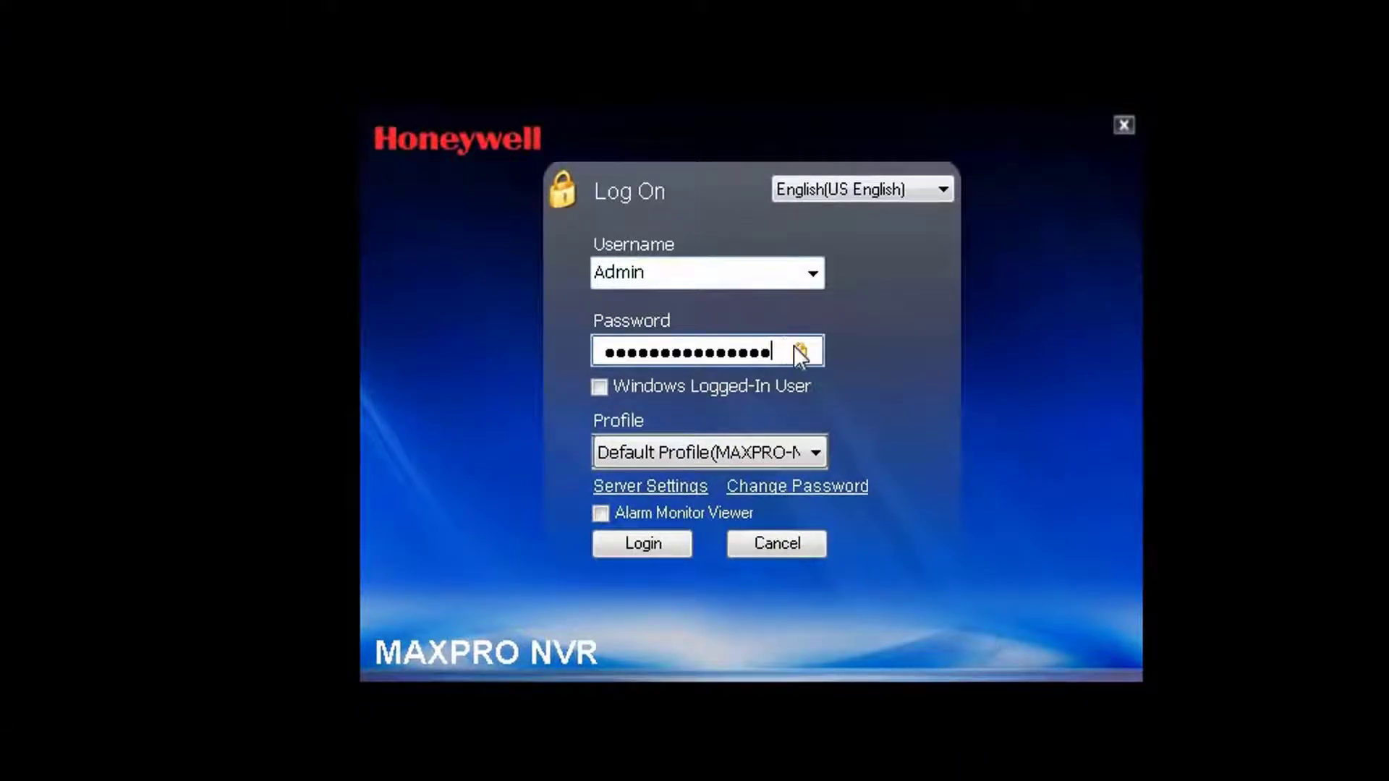
left_click(793, 345)
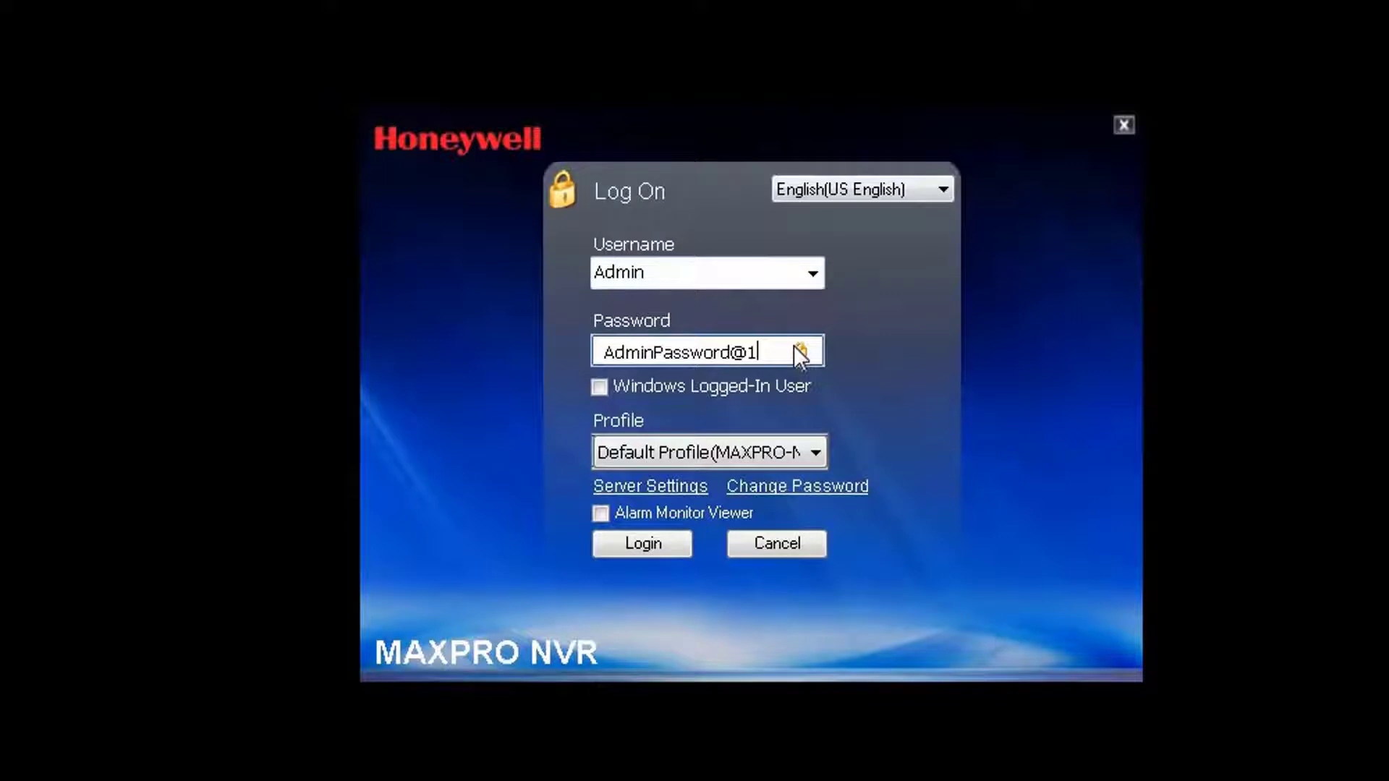
left_click(667, 541)
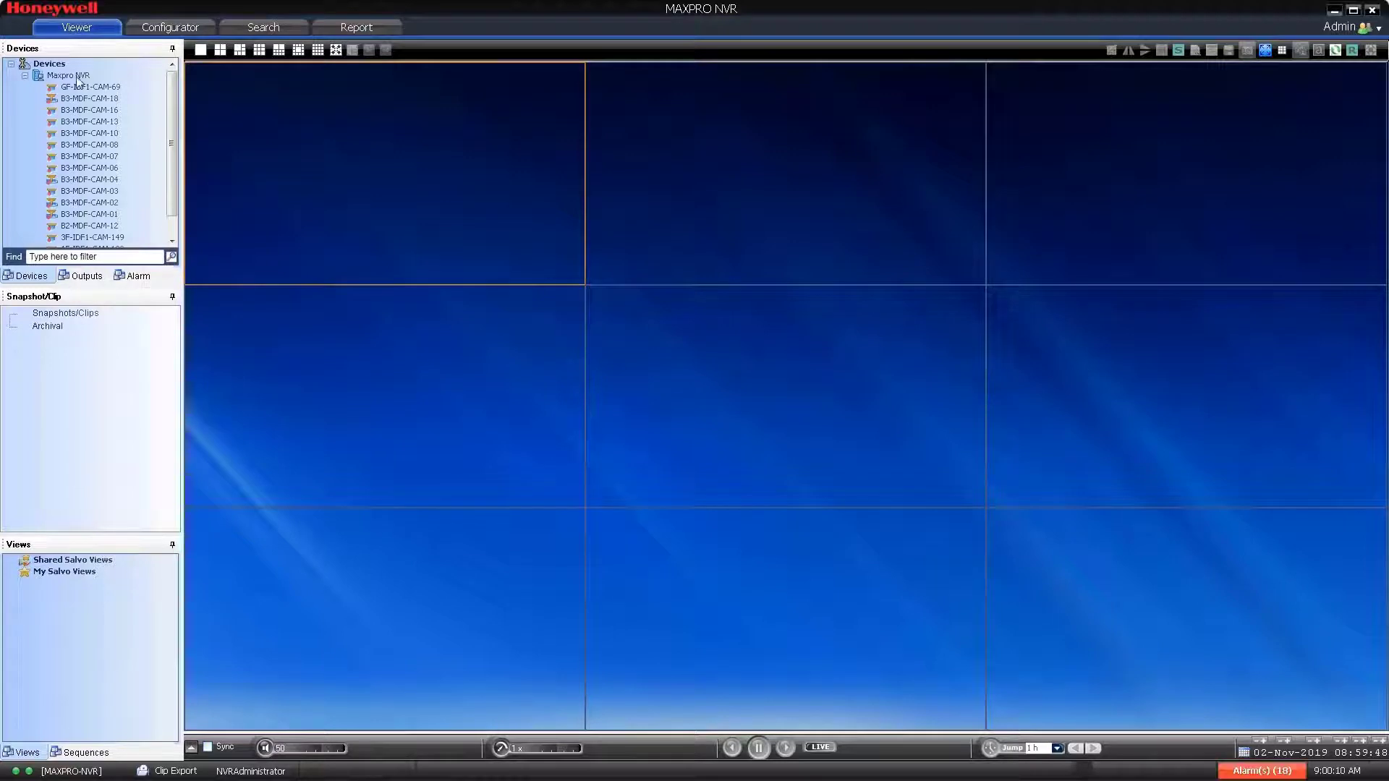
Step: Drag Maxpro NVR into the grid to confirm live video, then close the remote session
left_click_drag(77, 77, 349, 149)
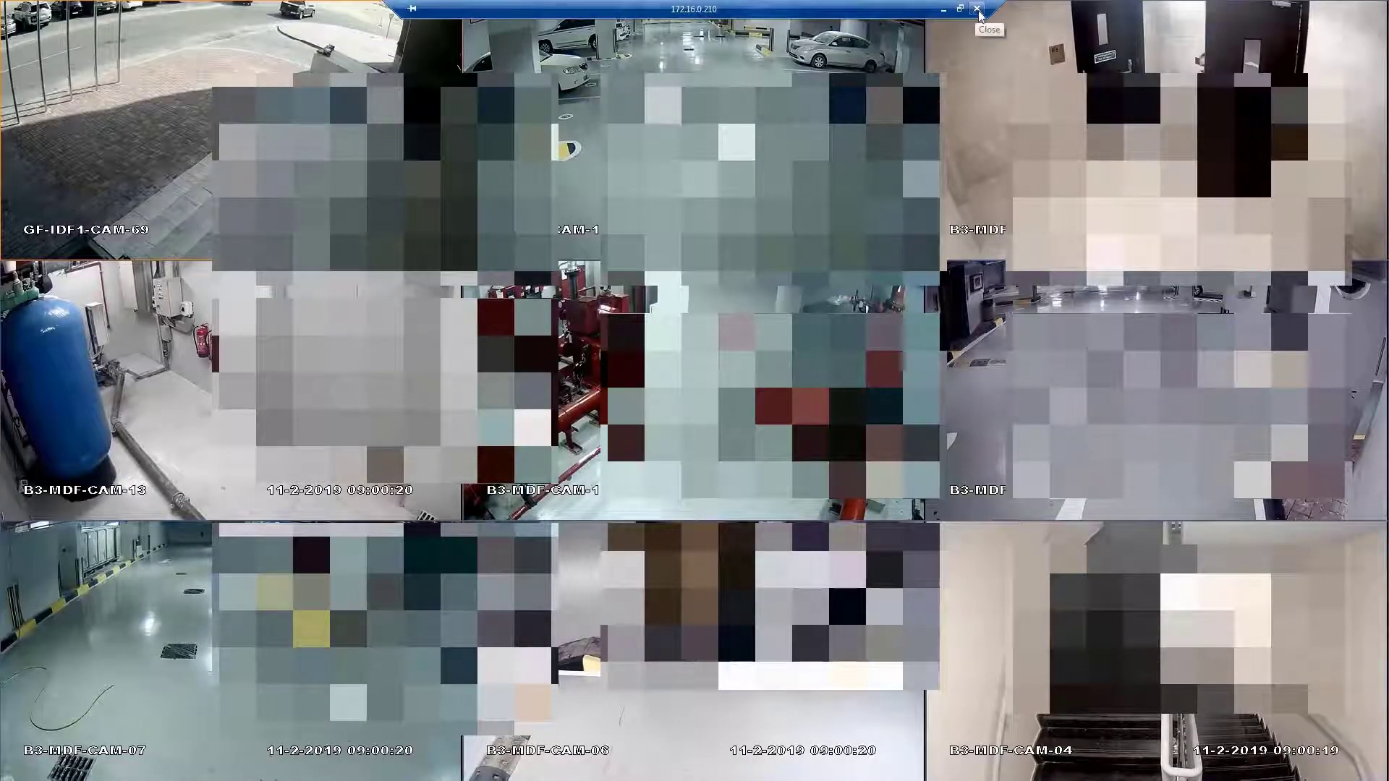
left_click(975, 7)
Step: Back in MAXPRO VMS, enter user Admin and the new password in NVR-01's Device Settings and save
key("Return")
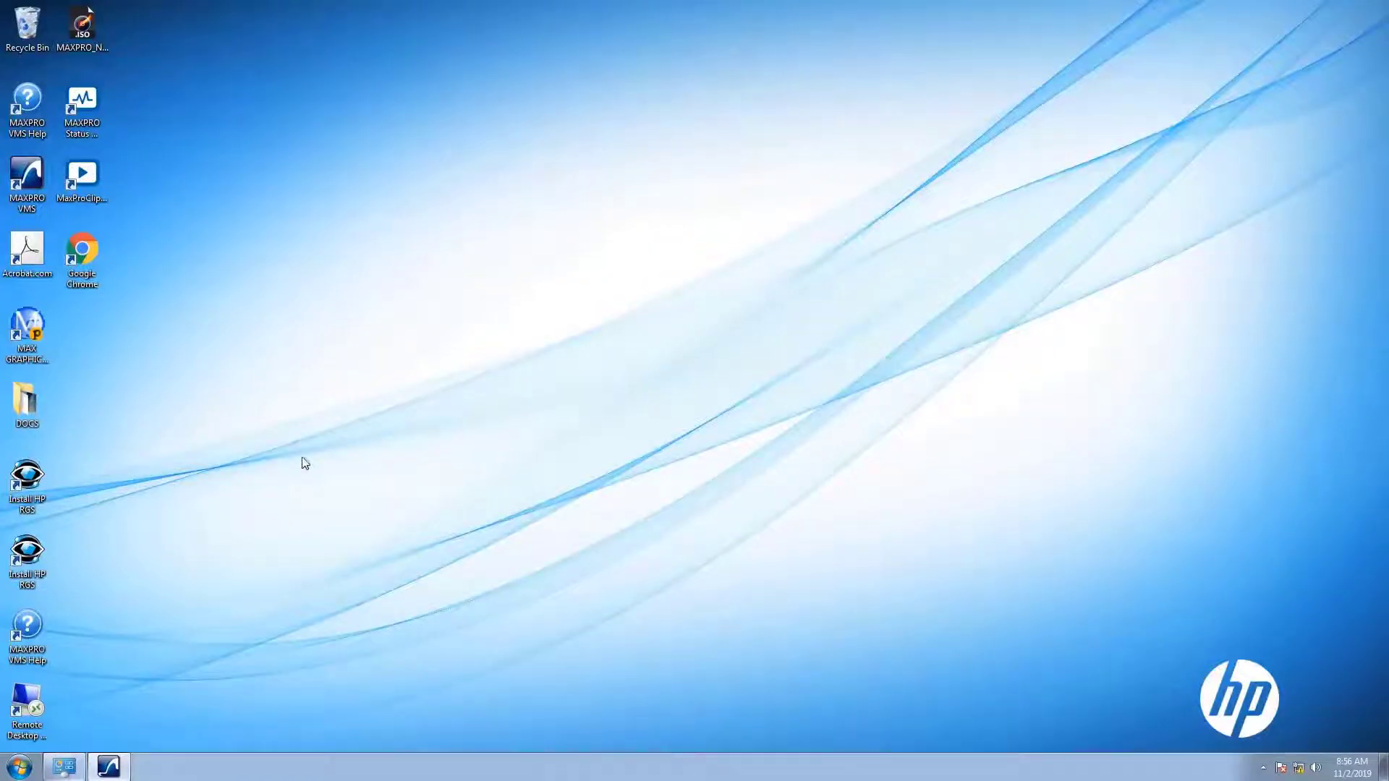
mouse_move(113, 772)
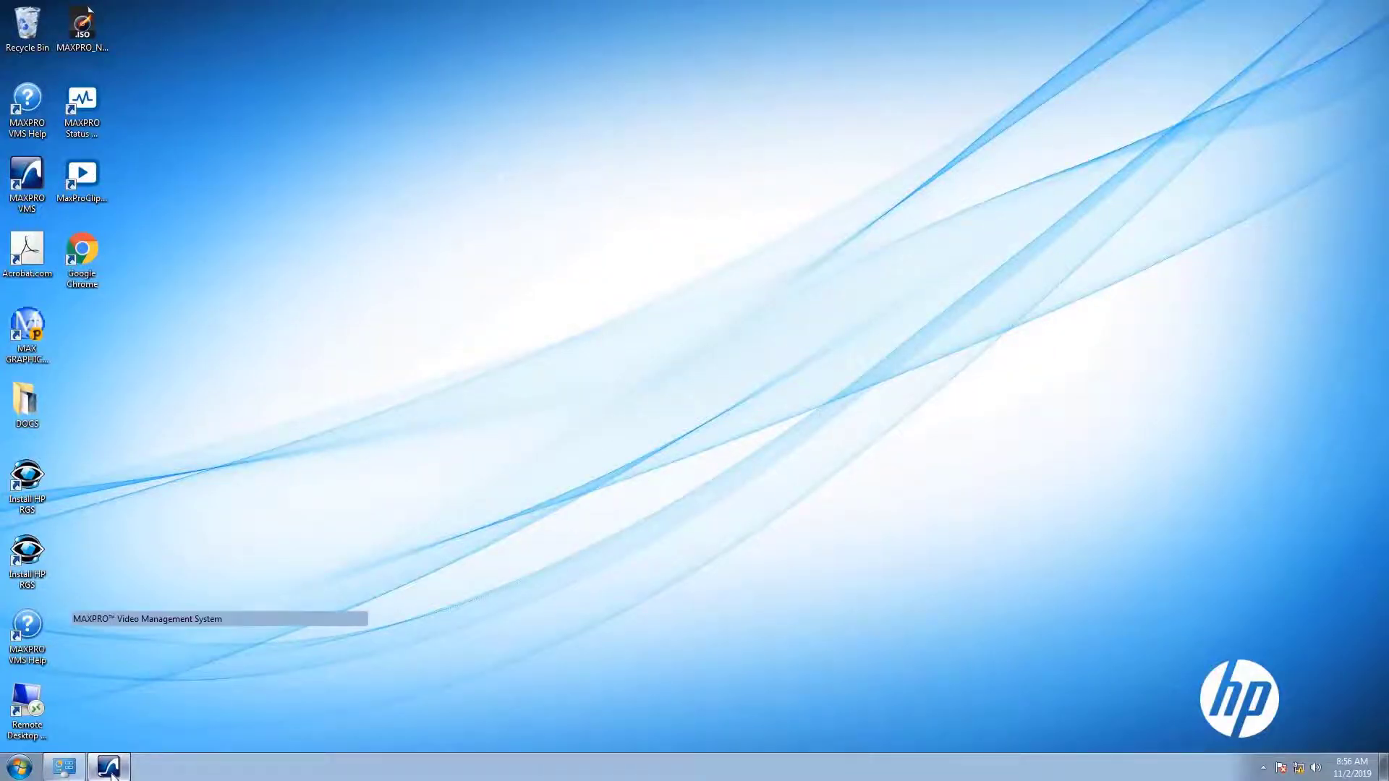
left_click(217, 619)
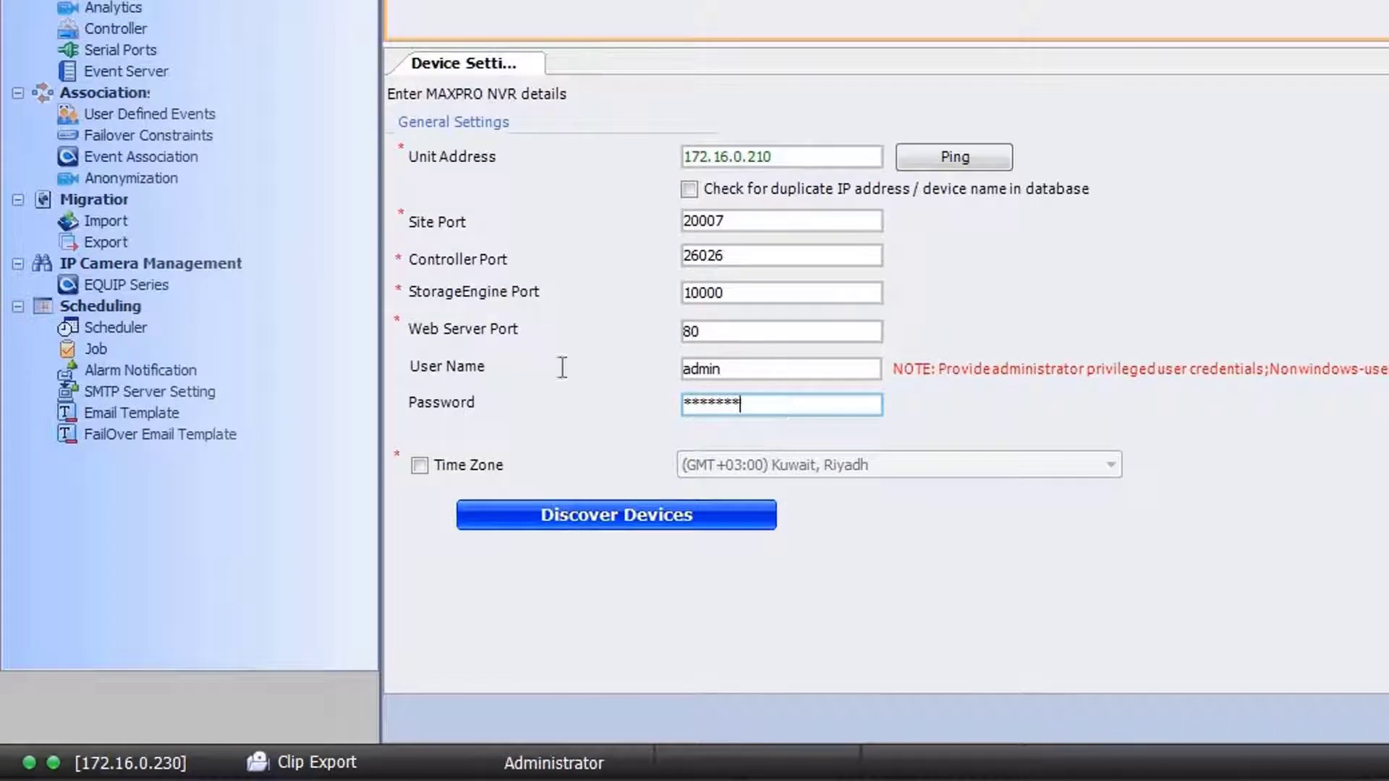
key("shift+Tab")
type("Admin")
key("Tab")
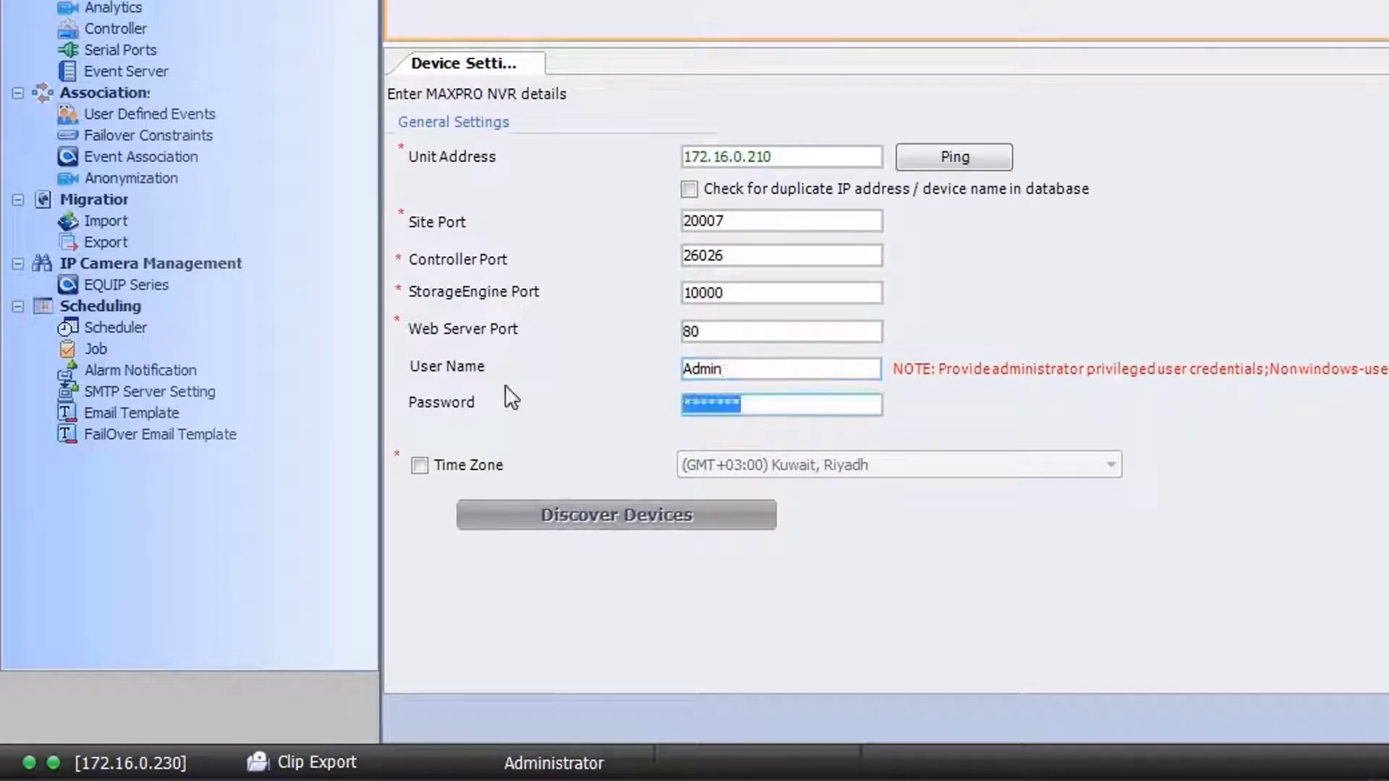
type("***********")
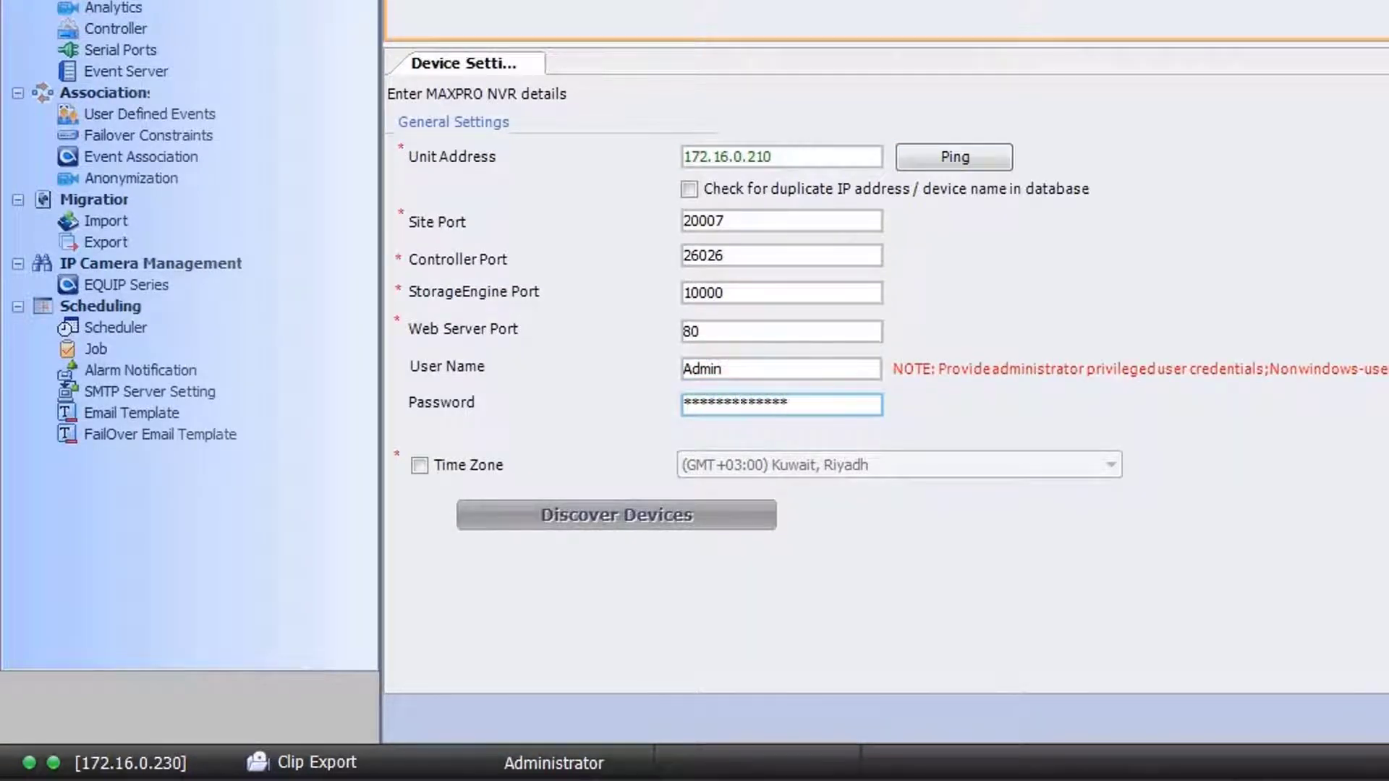
type("**")
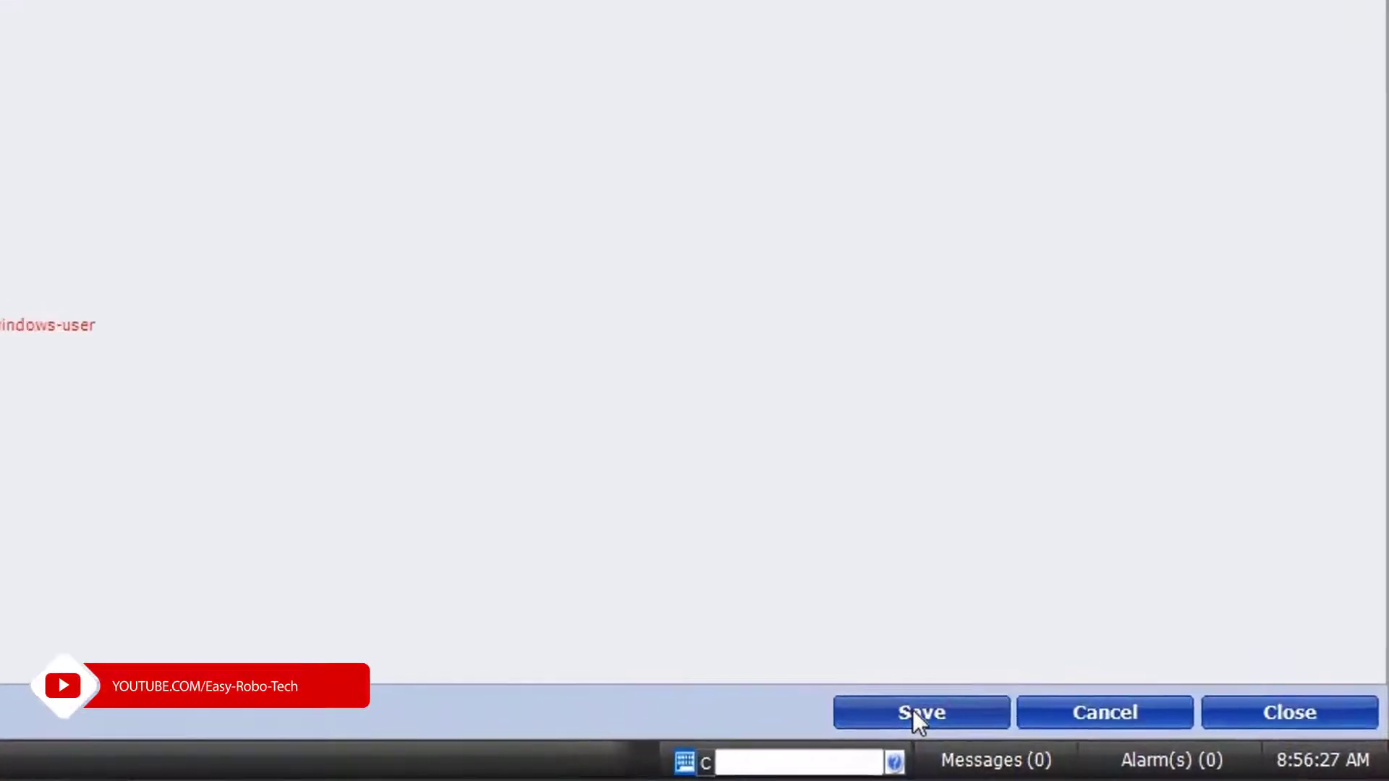
left_click(913, 711)
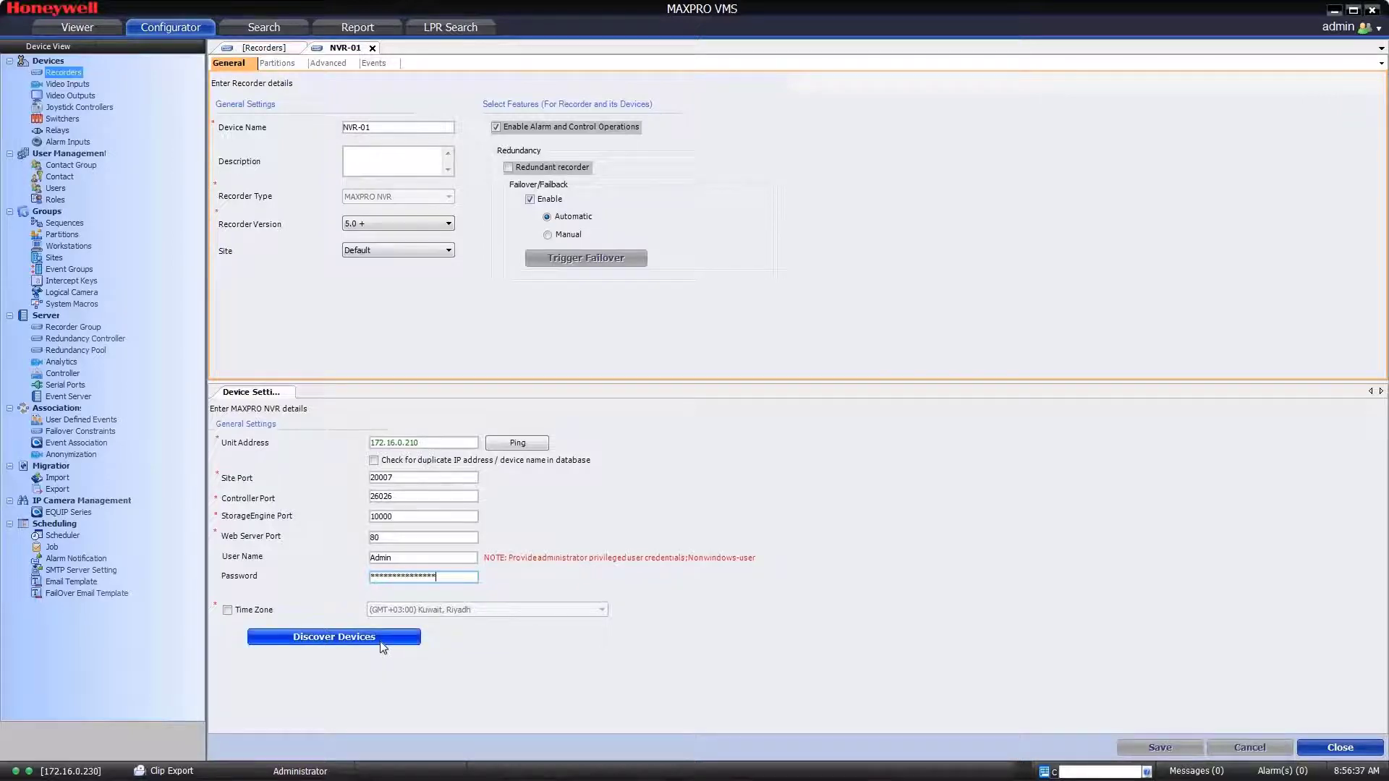
Step: Discover NVR-01's cameras only, with Relays and Sensors excluded, until discovery completes
left_click(380, 641)
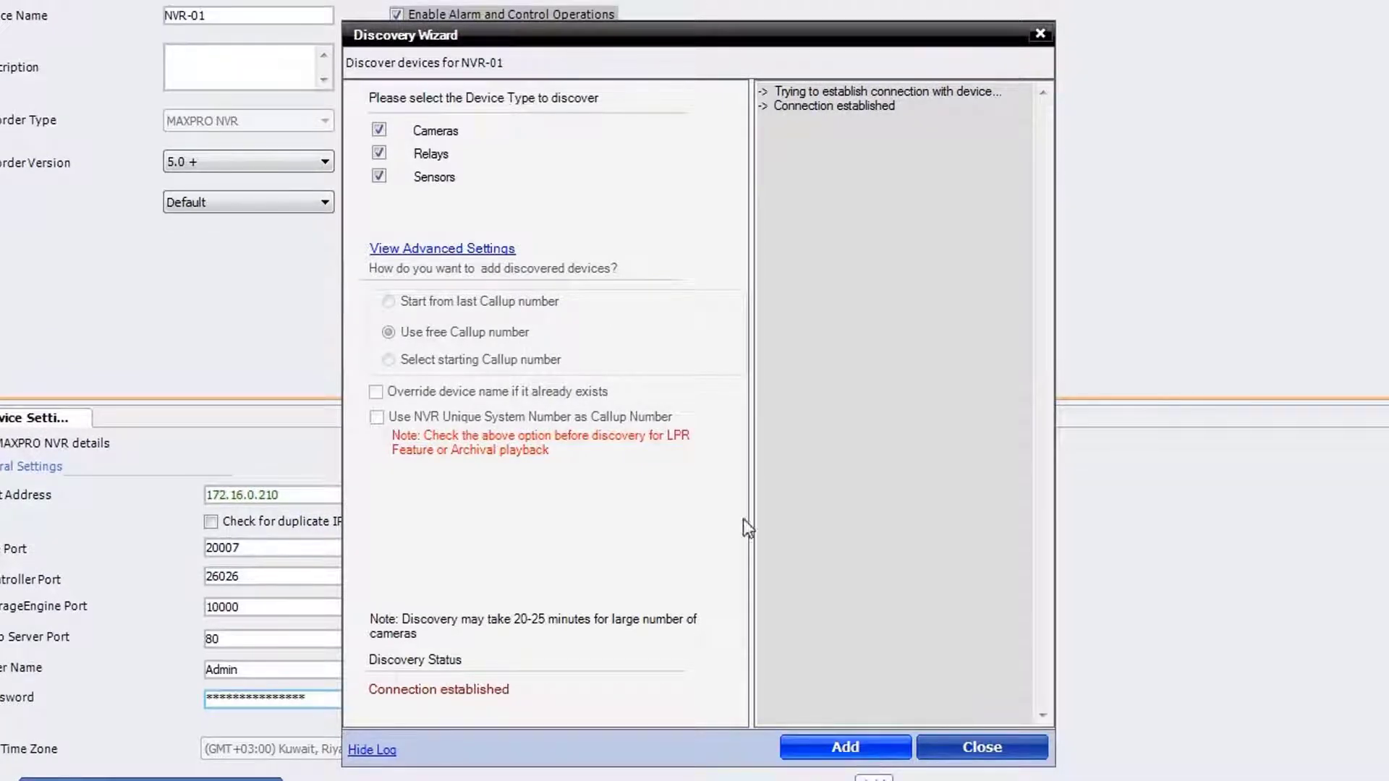
left_click(379, 176)
left_click(379, 153)
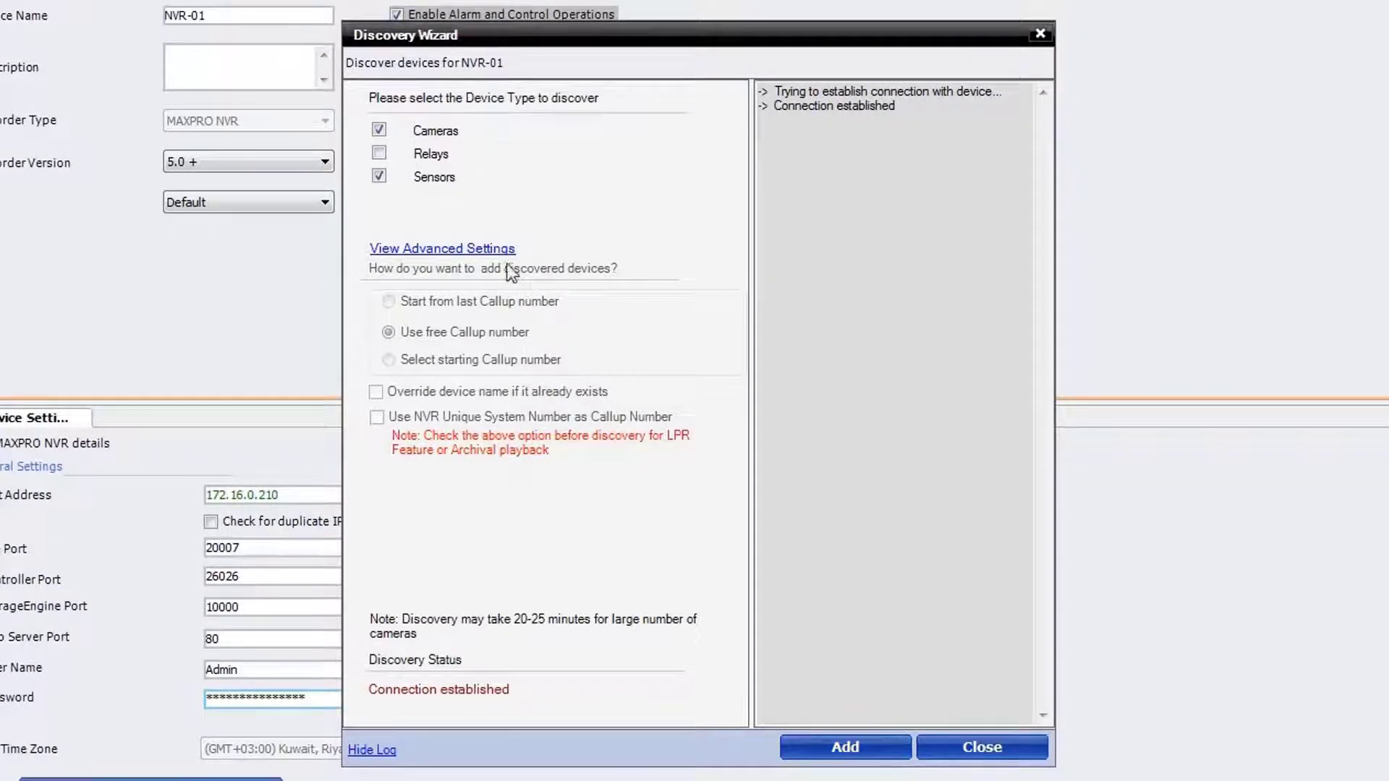
left_click(877, 756)
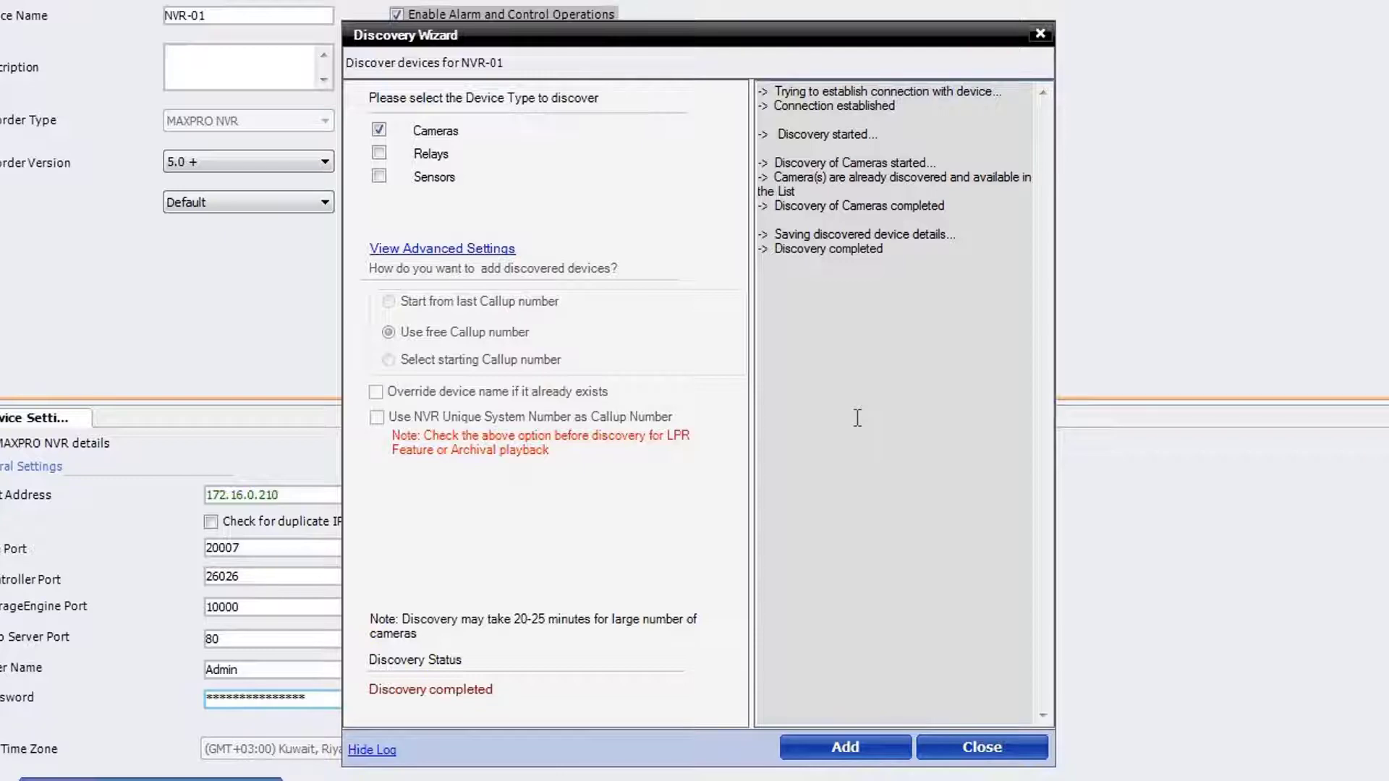
Step: Close the Discovery Wizard and stream all nine NVR-01 cameras live in the Viewer grid
left_click(994, 745)
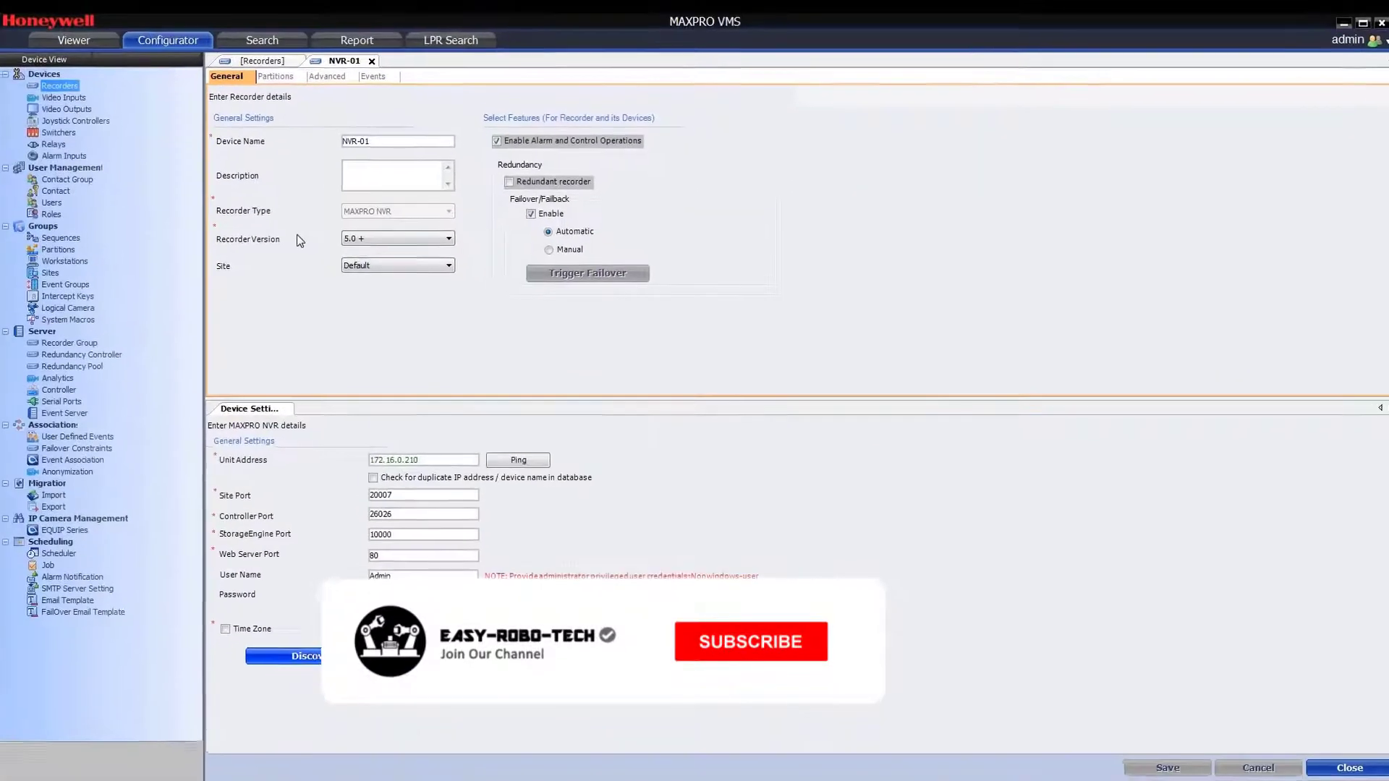
left_click(81, 45)
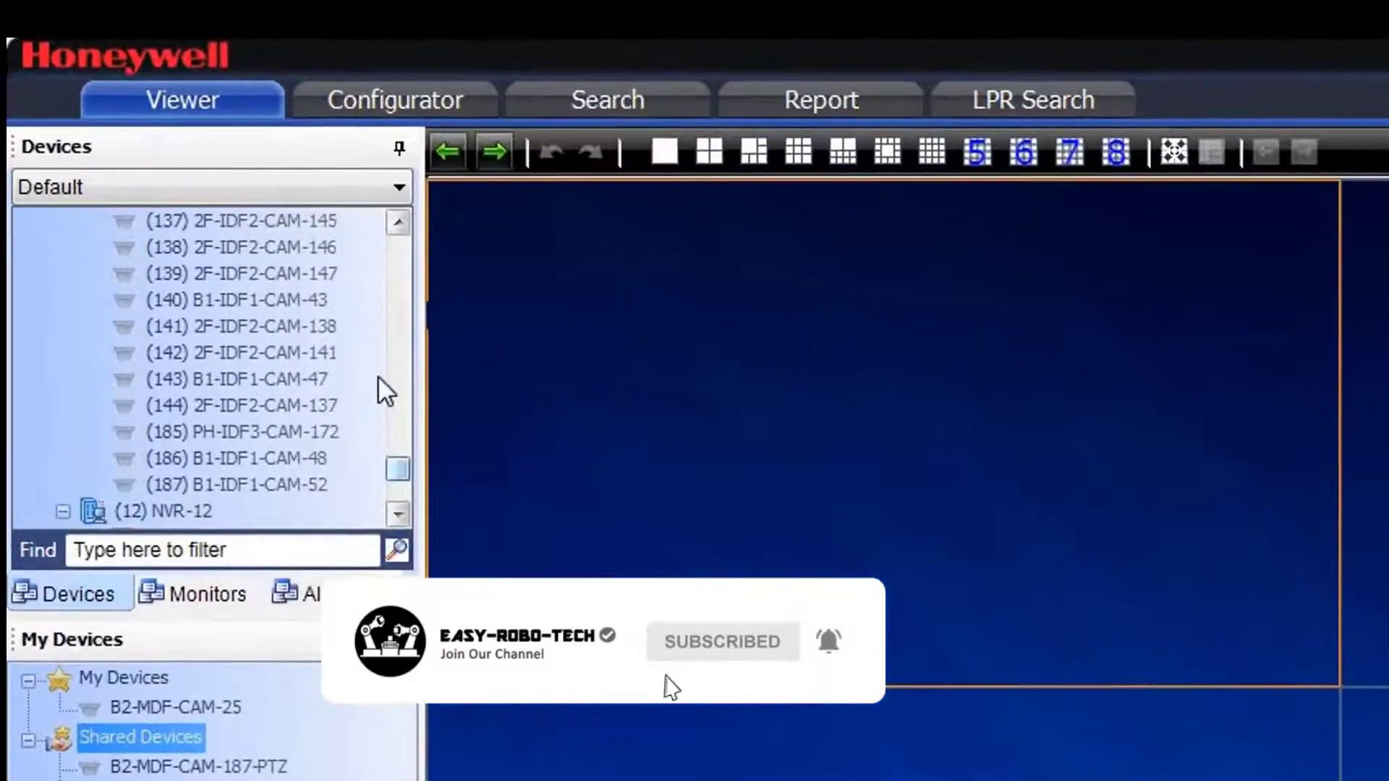
scroll(167, 116, "up", 10)
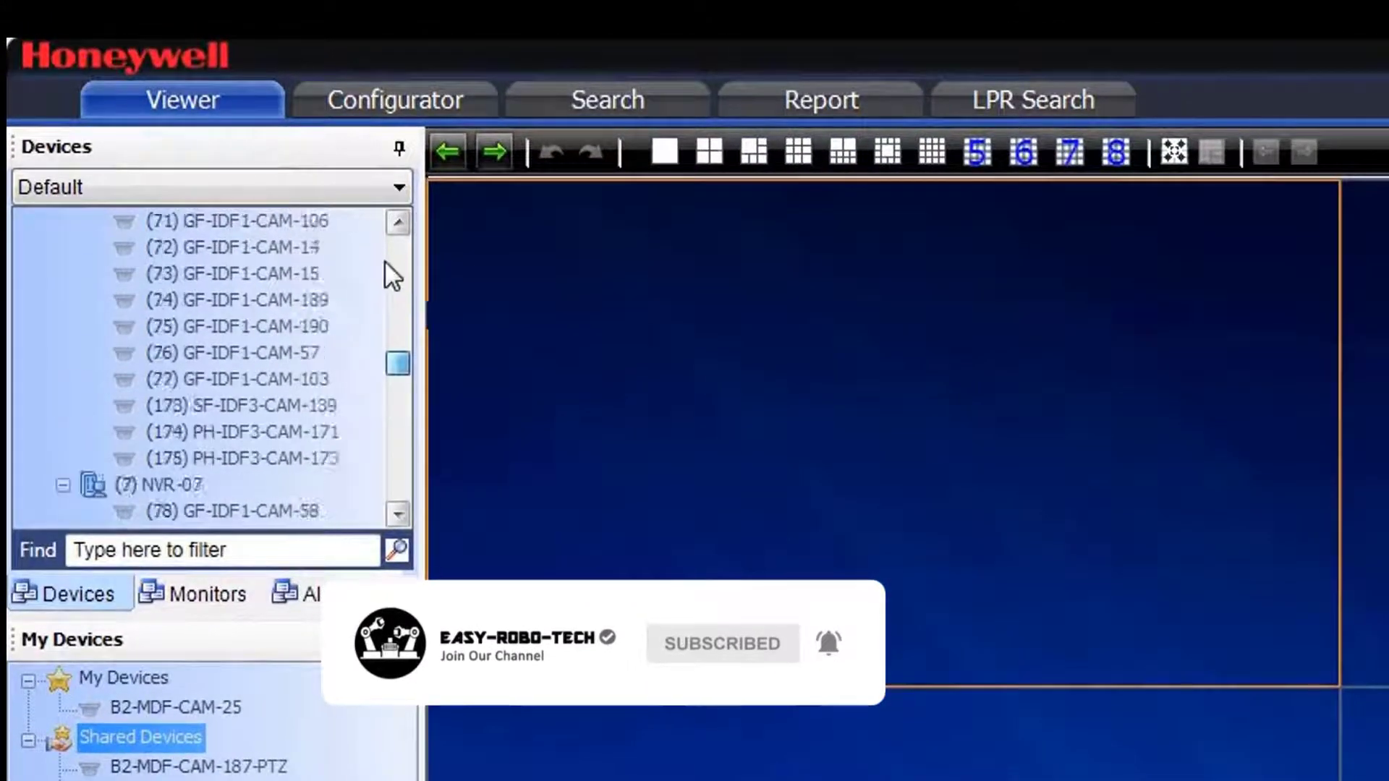
scroll(384, 259, "up", 10)
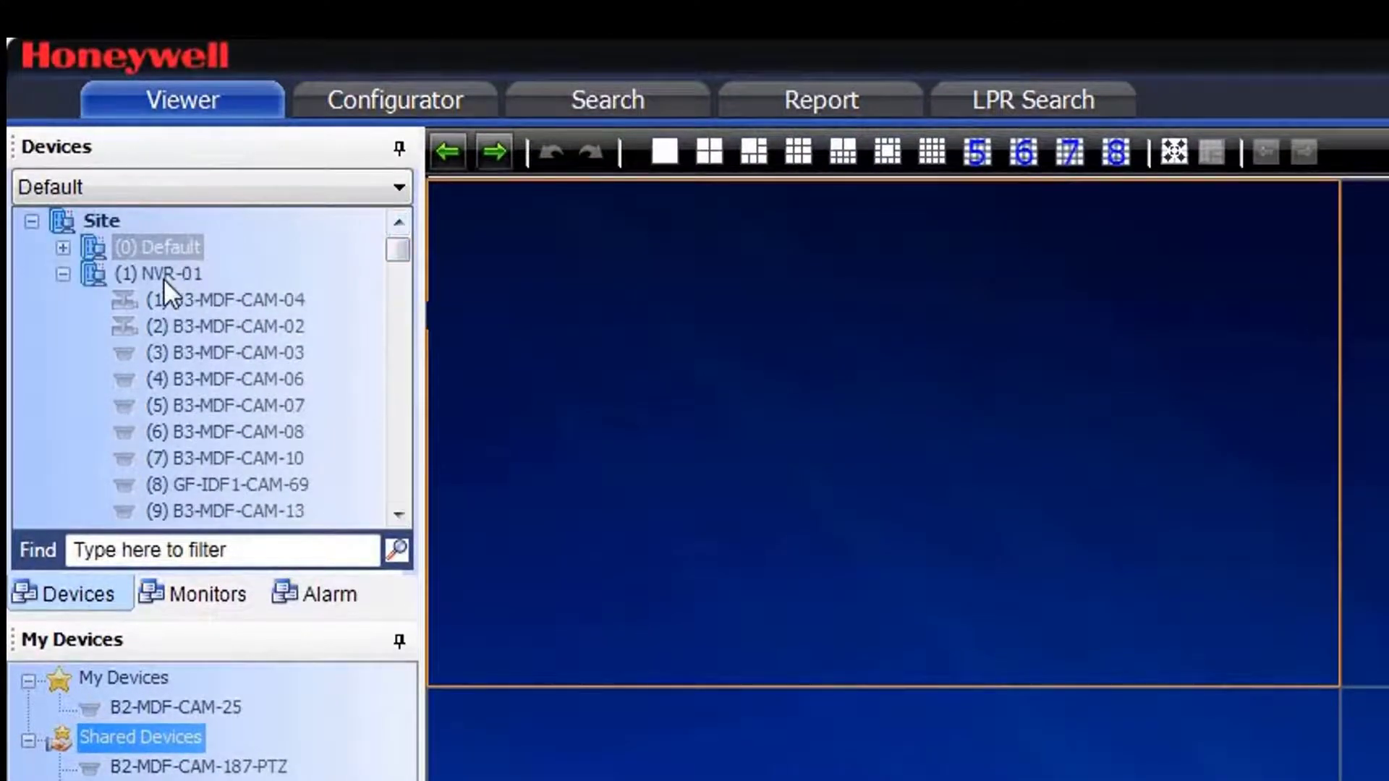
left_click(164, 275)
left_click(217, 326)
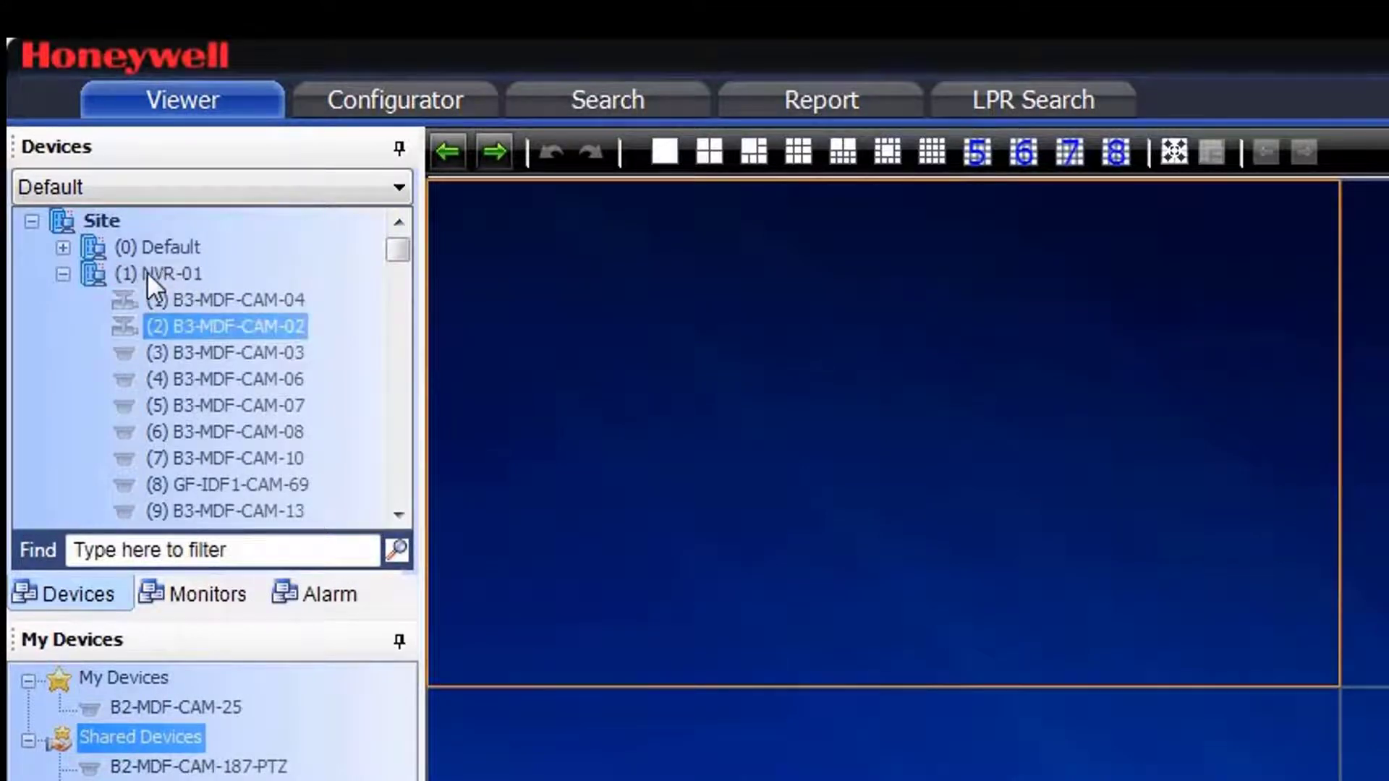
left_click_drag(146, 273, 693, 296)
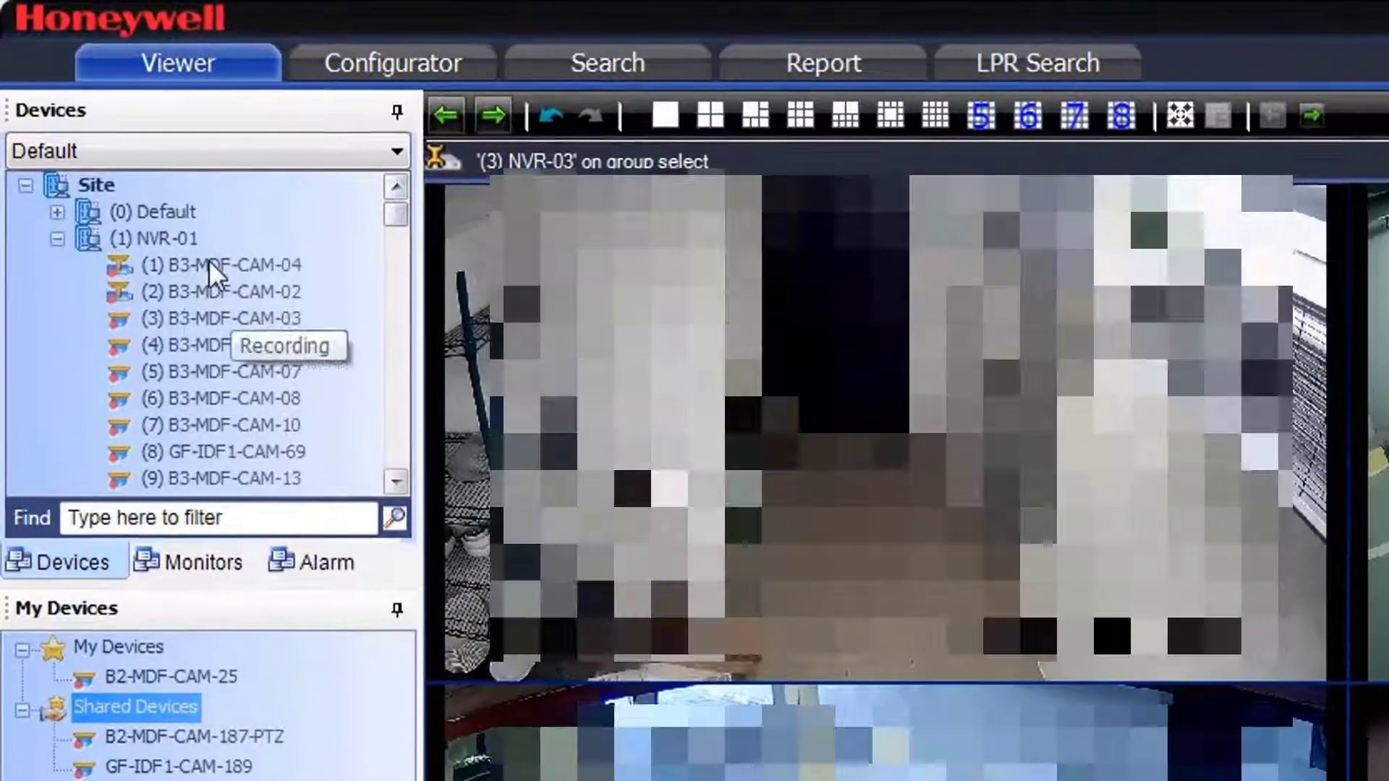
Step: Expand NVR-06 in the Devices tree to check its cameras are recording
scroll(90, 113, "down", 3)
scroll(209, 262, "down", 10)
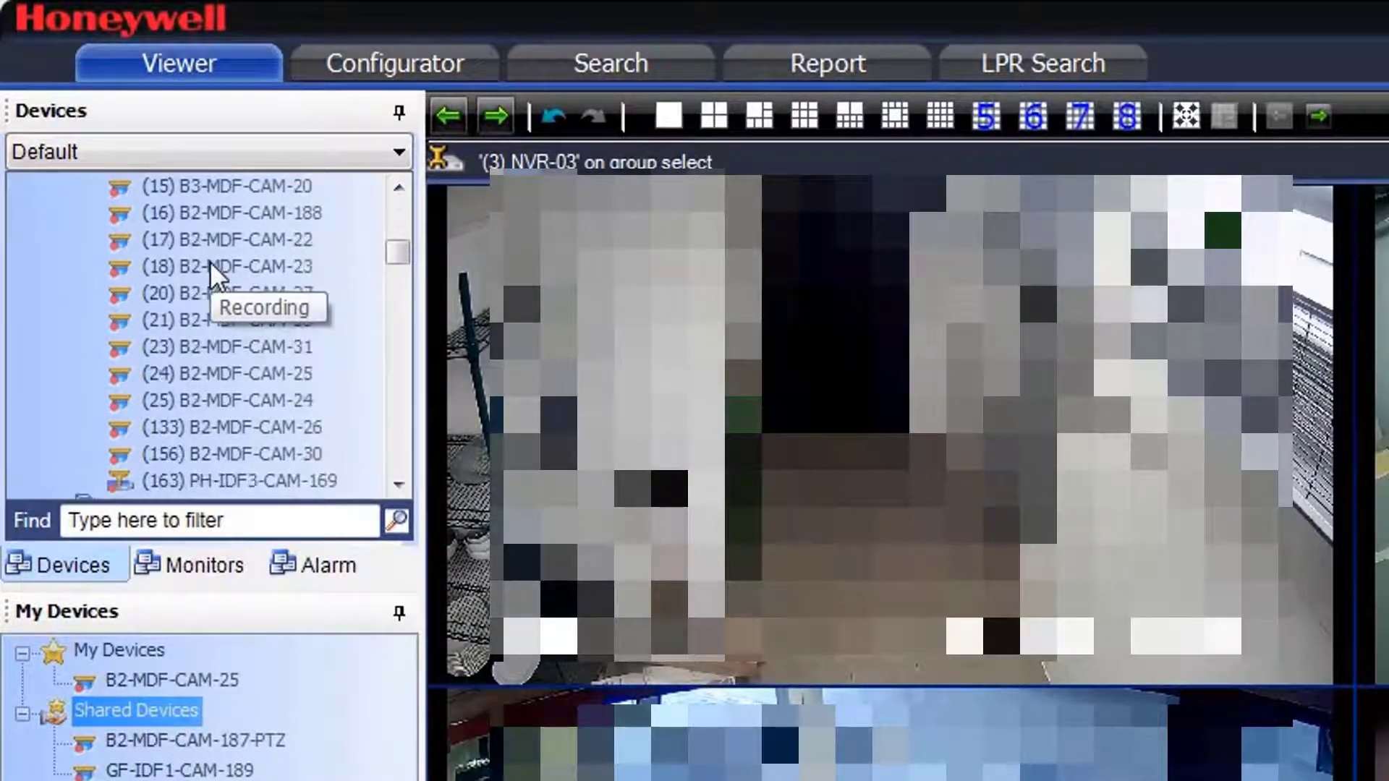
scroll(209, 262, "down", 6)
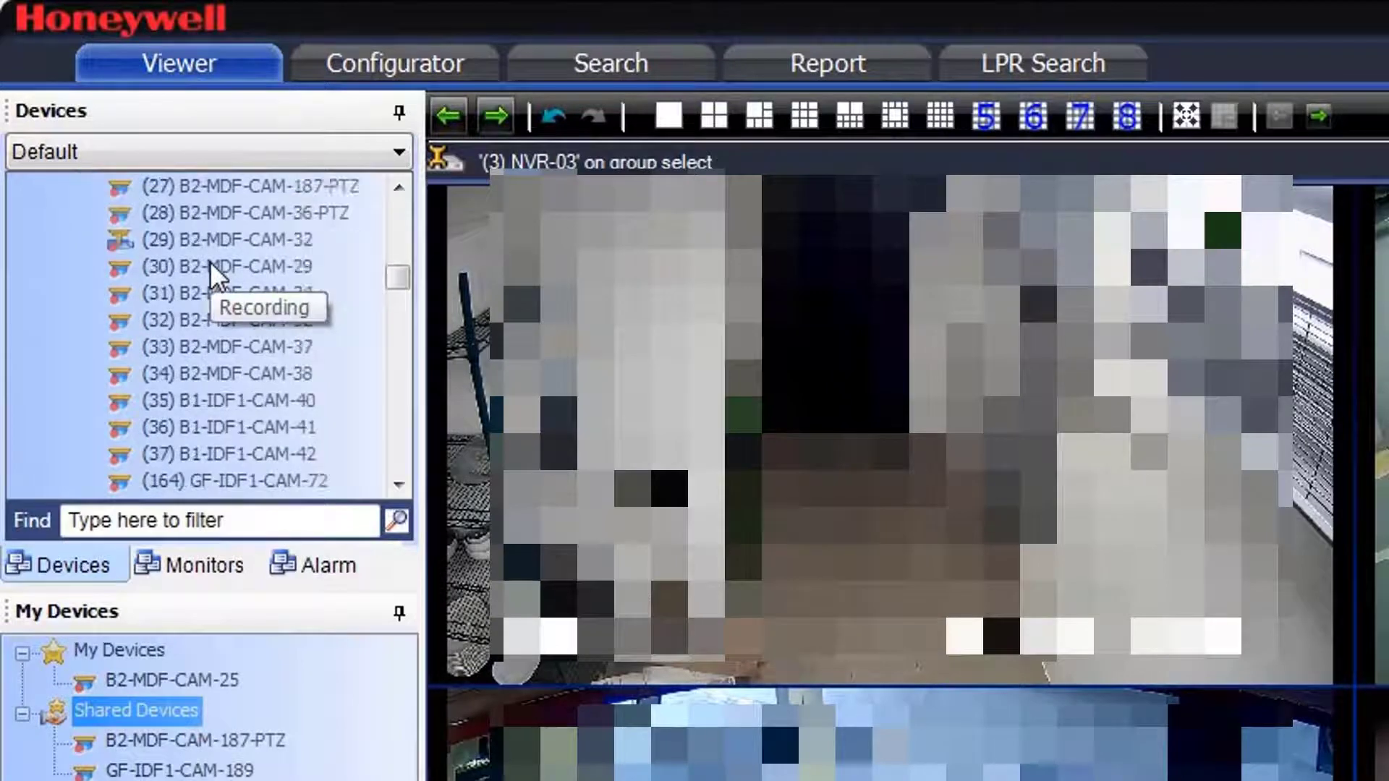
scroll(210, 262, "down", 7)
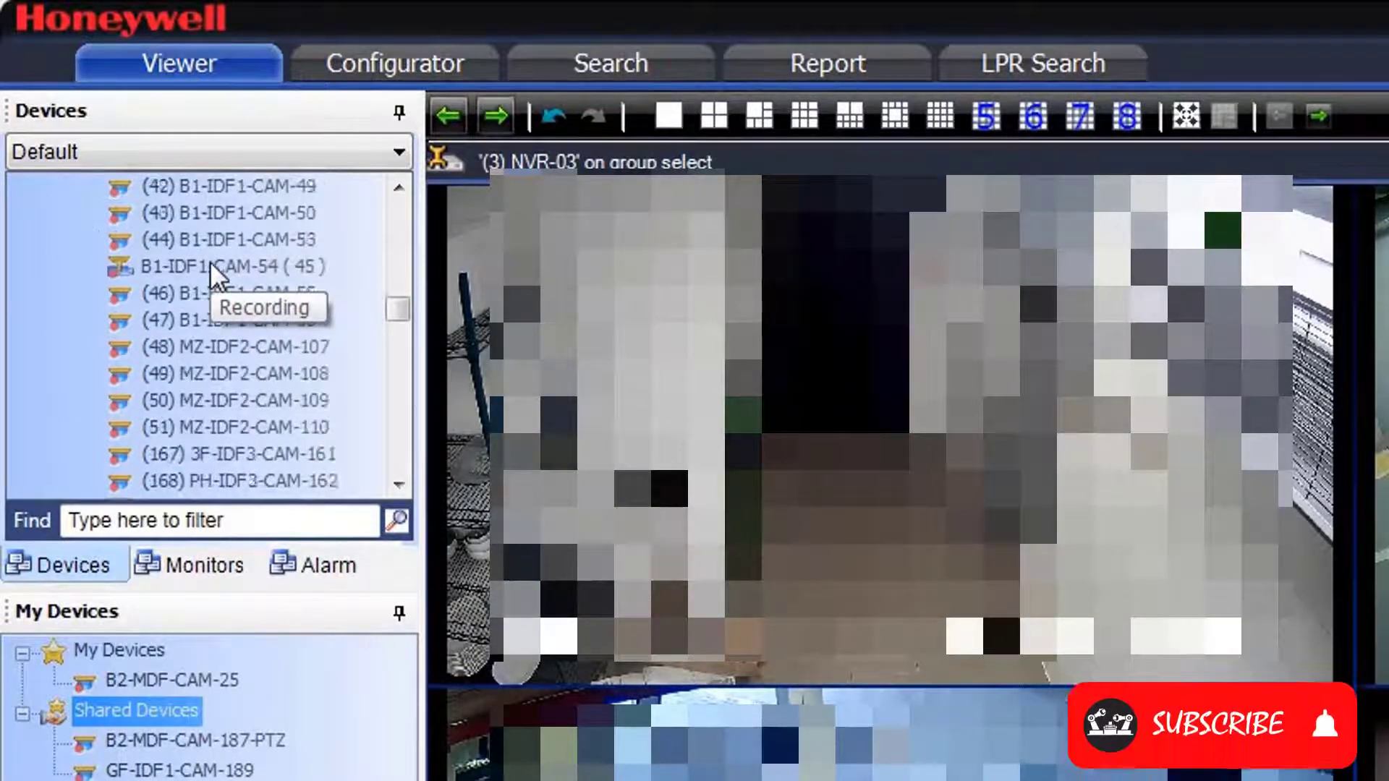
scroll(210, 261, "down", 3)
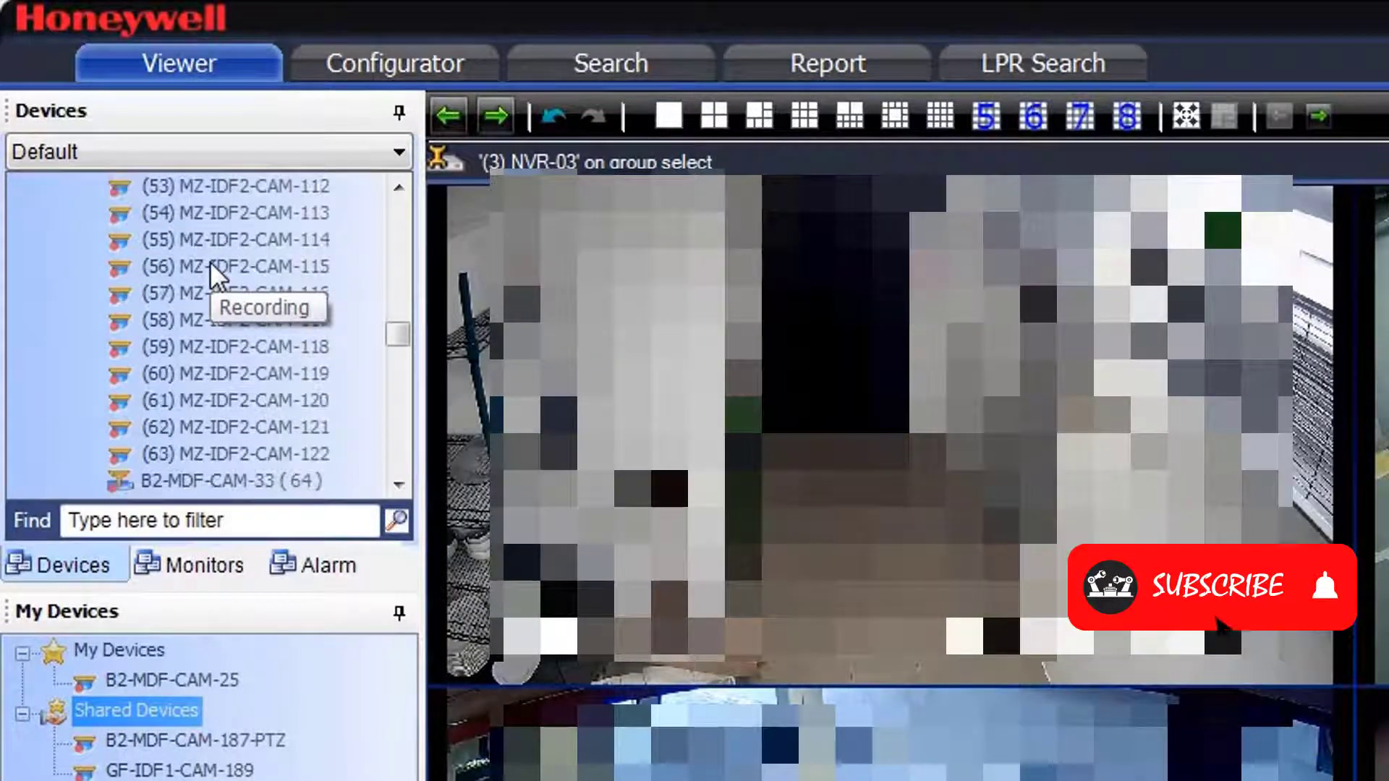
scroll(209, 262, "down", 2)
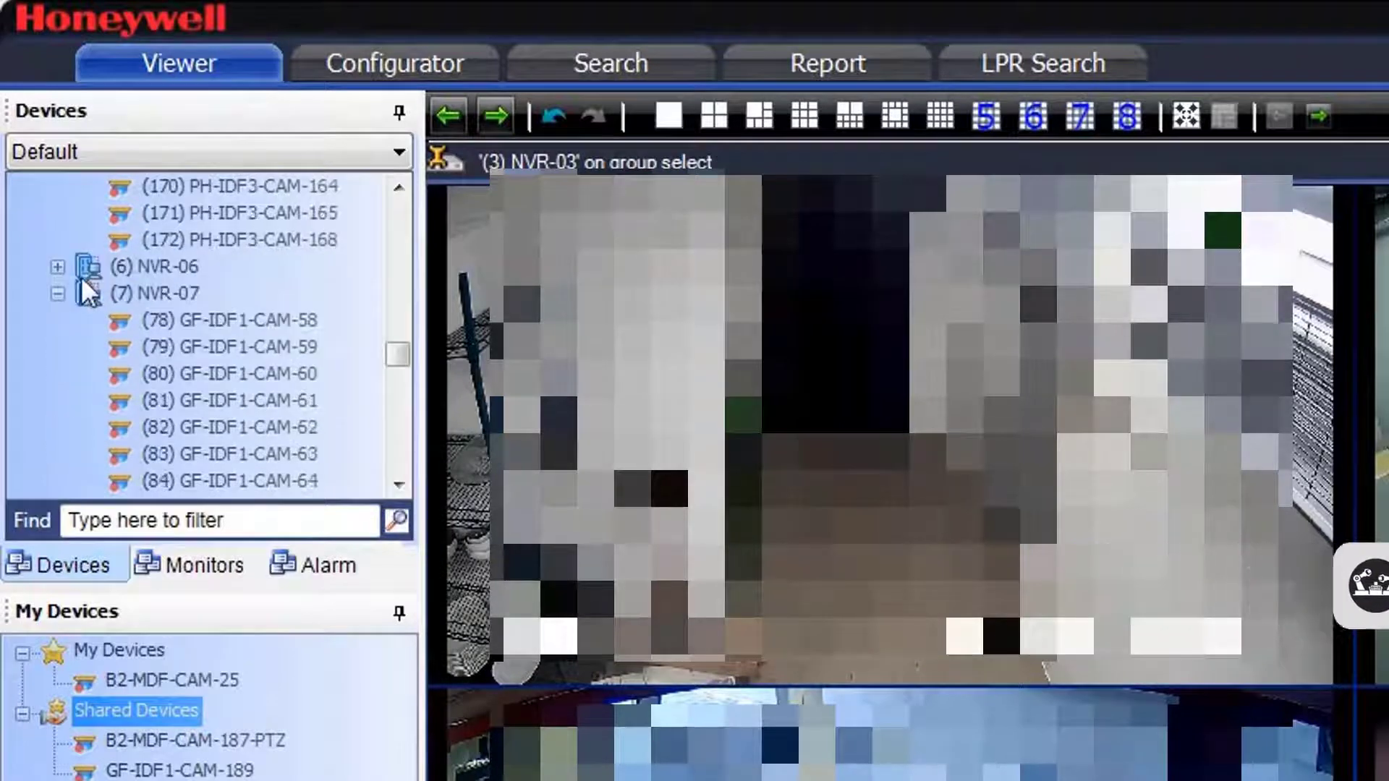
left_click(59, 269)
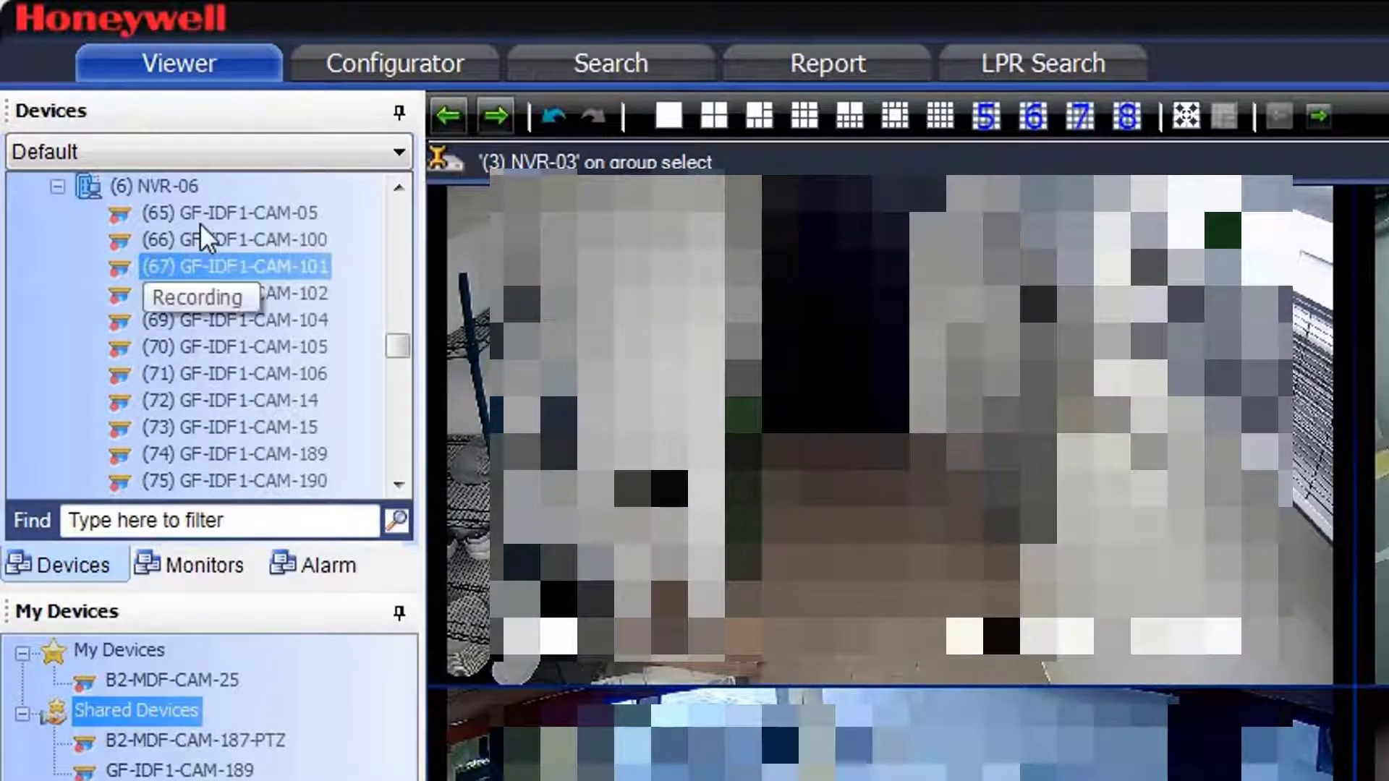
Step: Expand NVR-08 and NVR-10 to confirm their cameras also report Recording
scroll(202, 228, "down", 2)
scroll(201, 242, "down", 3)
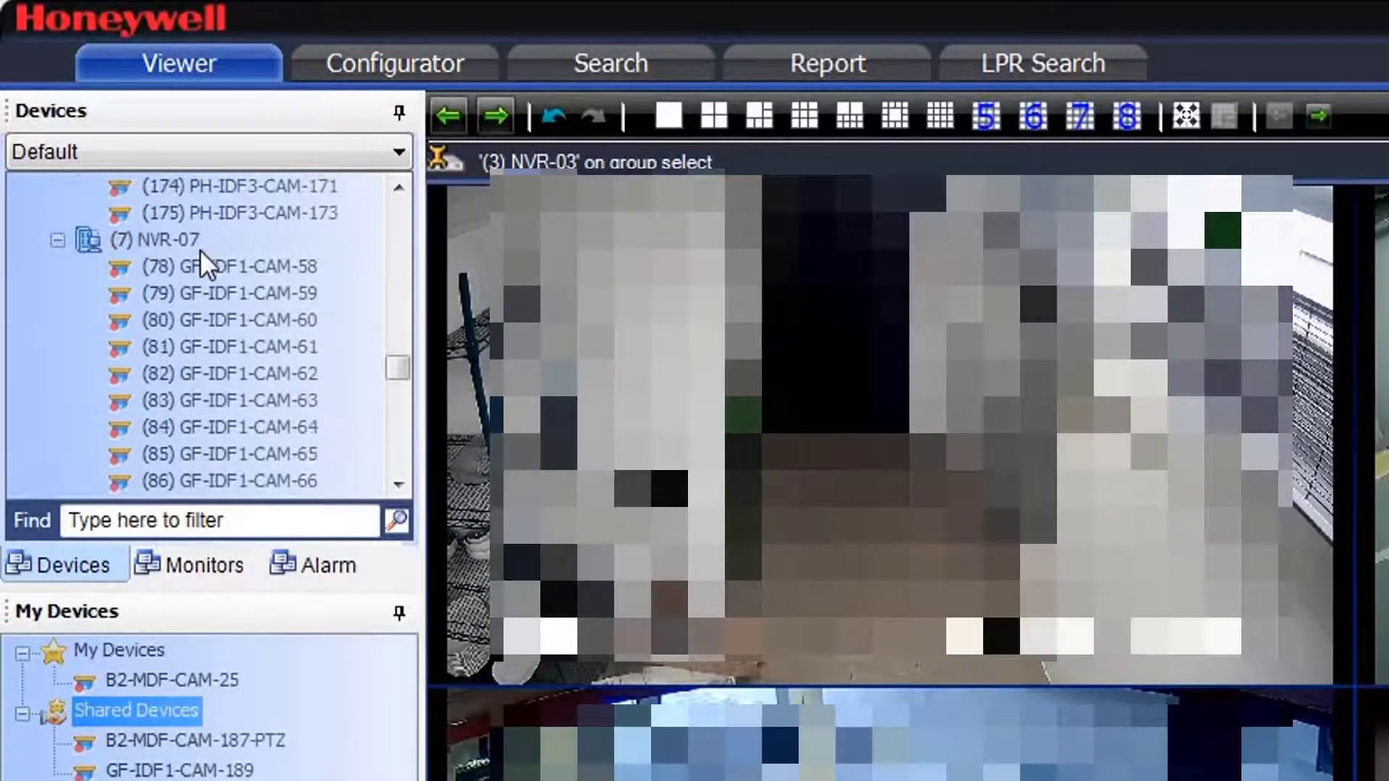
scroll(200, 249, "down", 4)
scroll(198, 249, "down", 1)
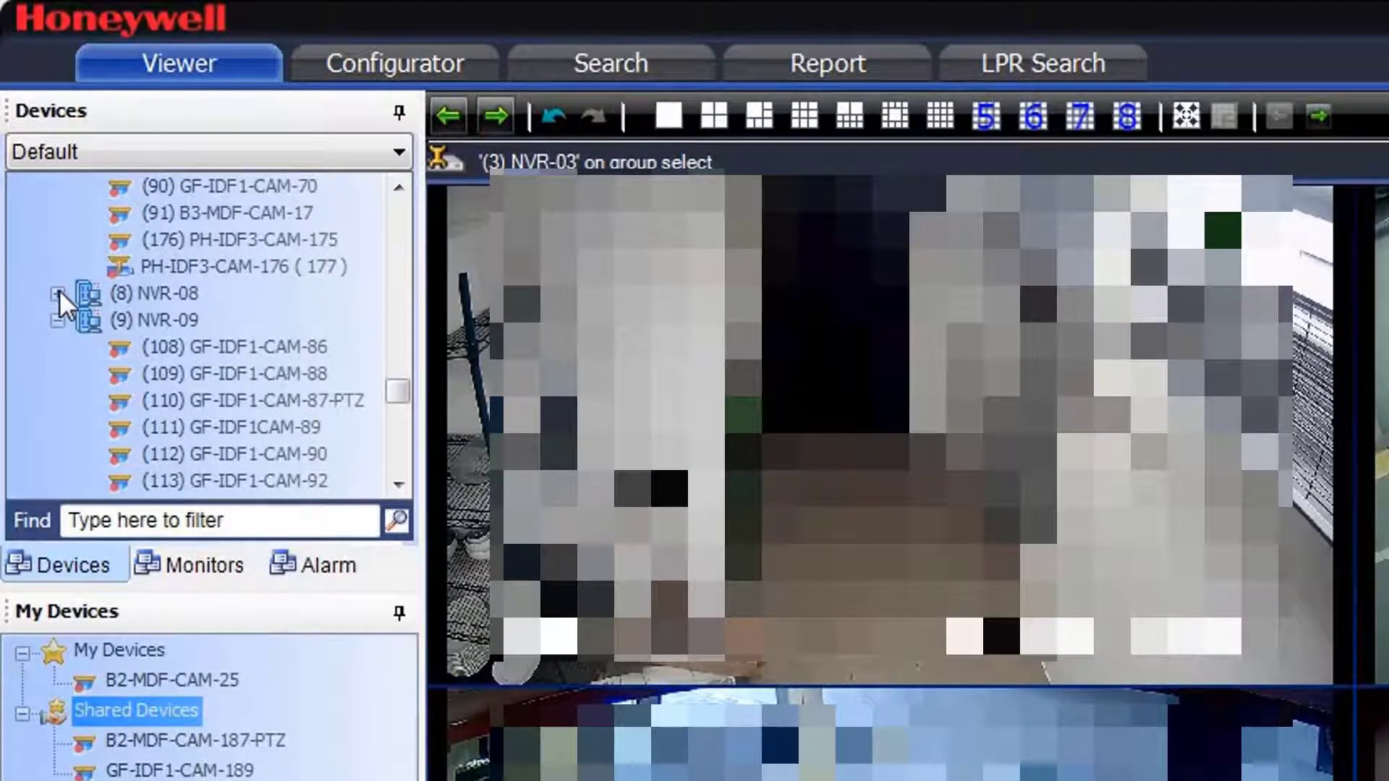
left_click(59, 290)
scroll(214, 266, "down", 7)
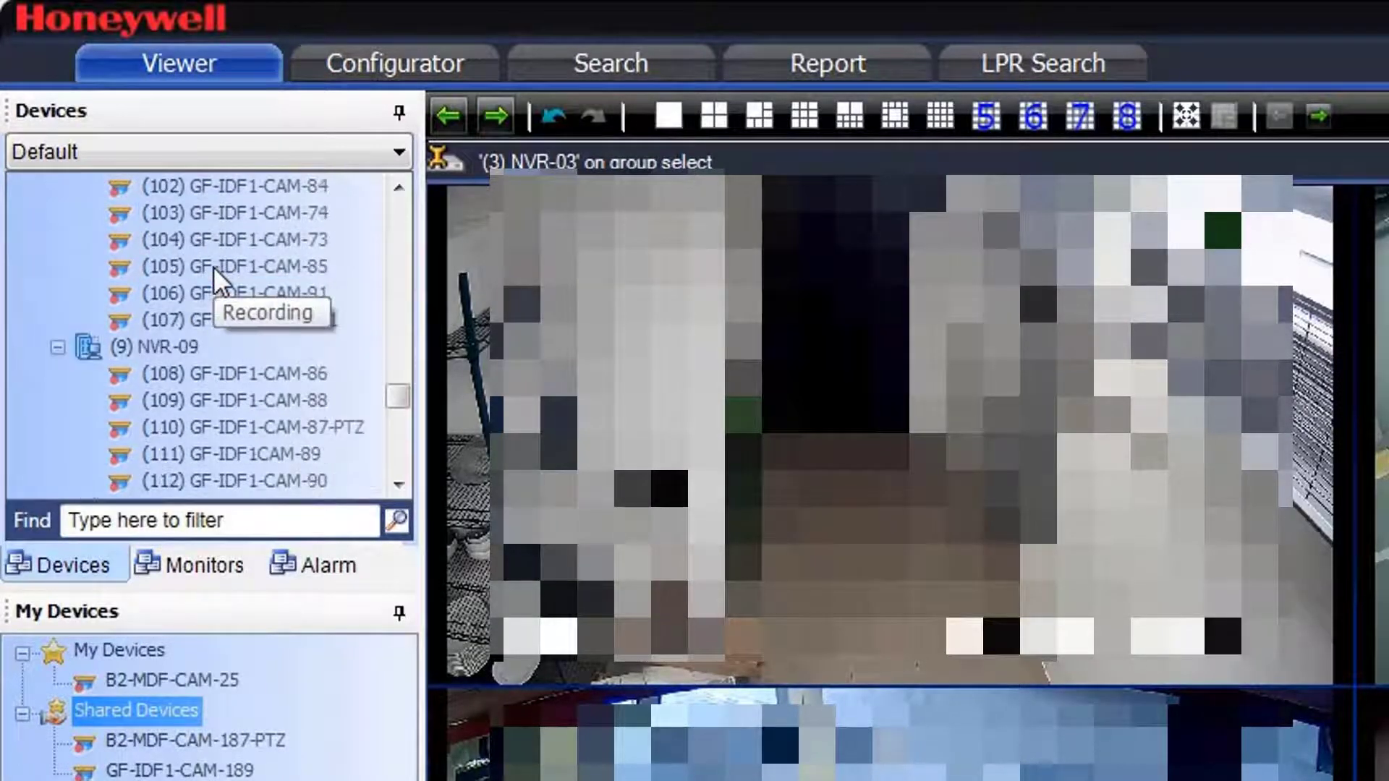
scroll(214, 266, "down", 3)
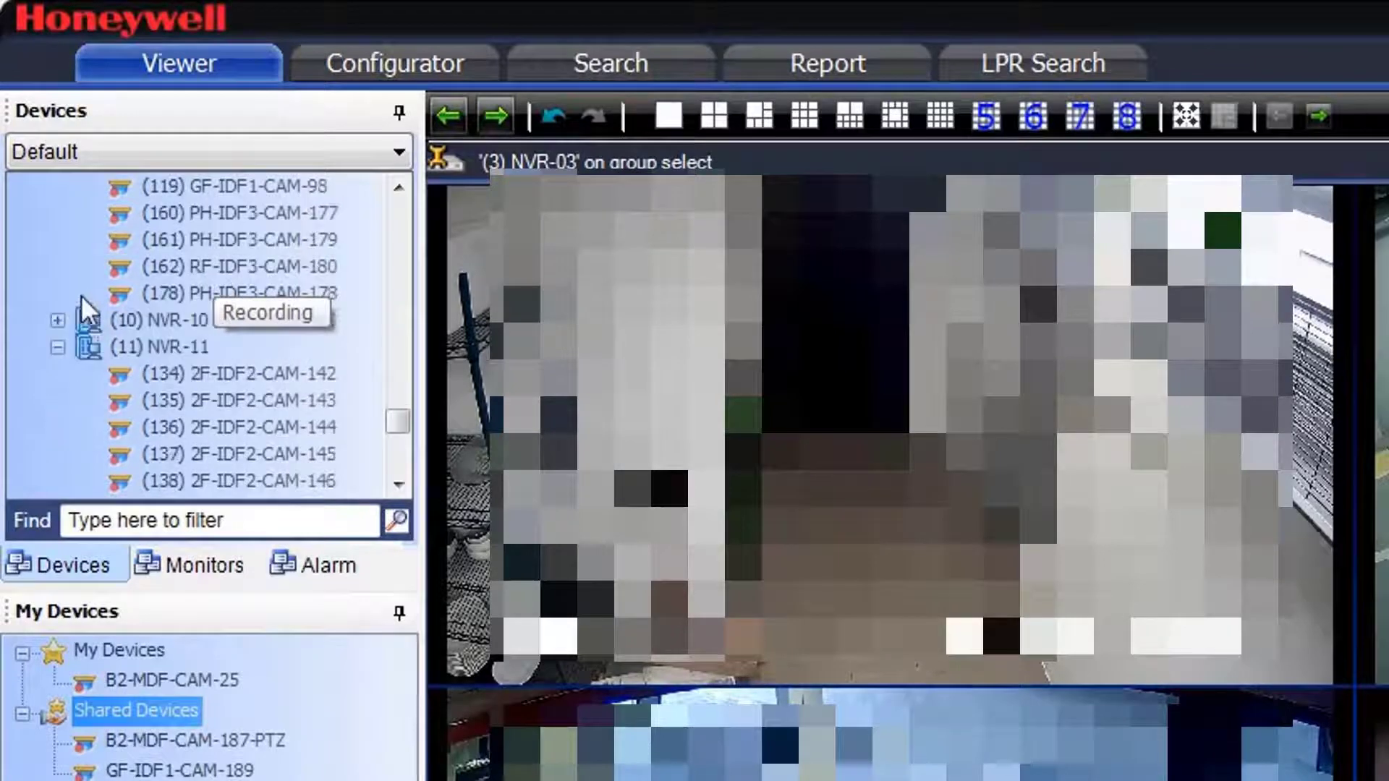
left_click(58, 320)
scroll(194, 297, "down", 8)
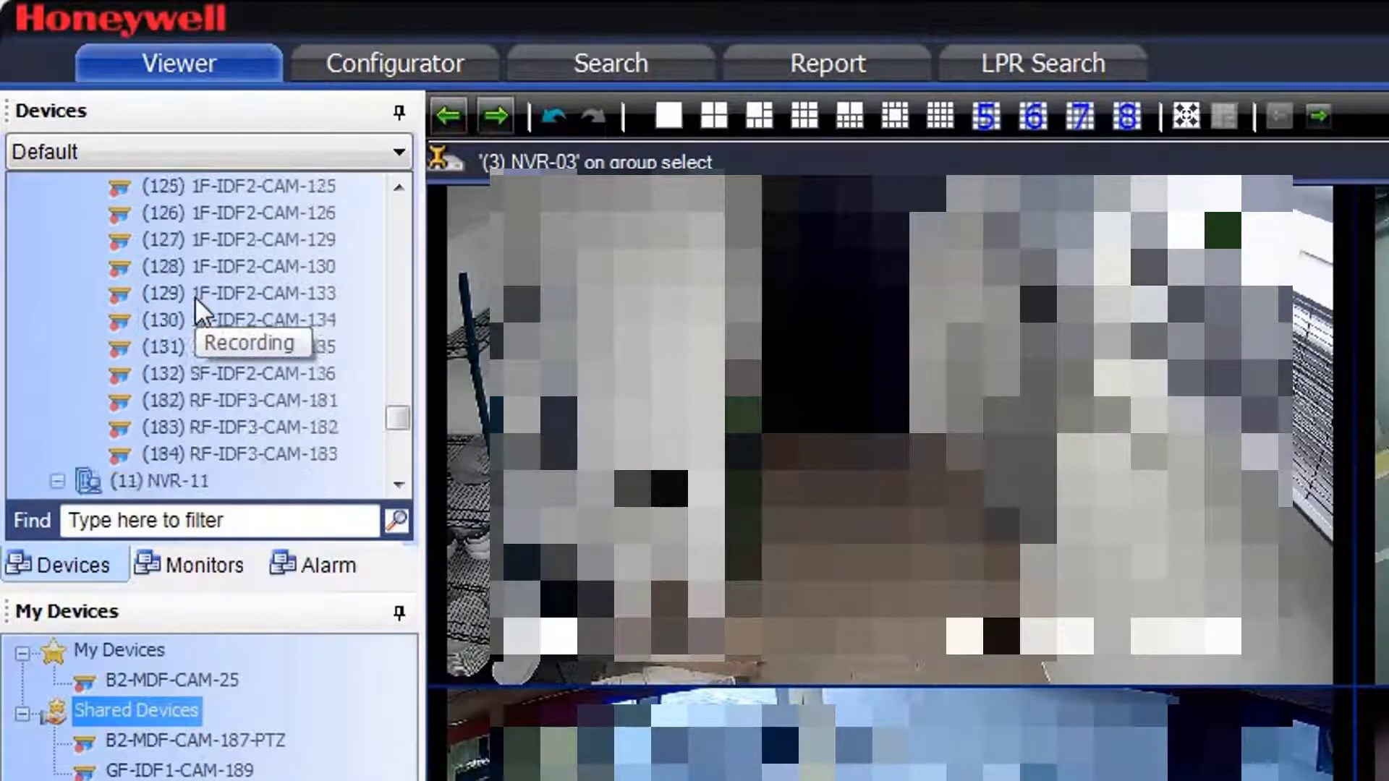
scroll(193, 297, "down", 5)
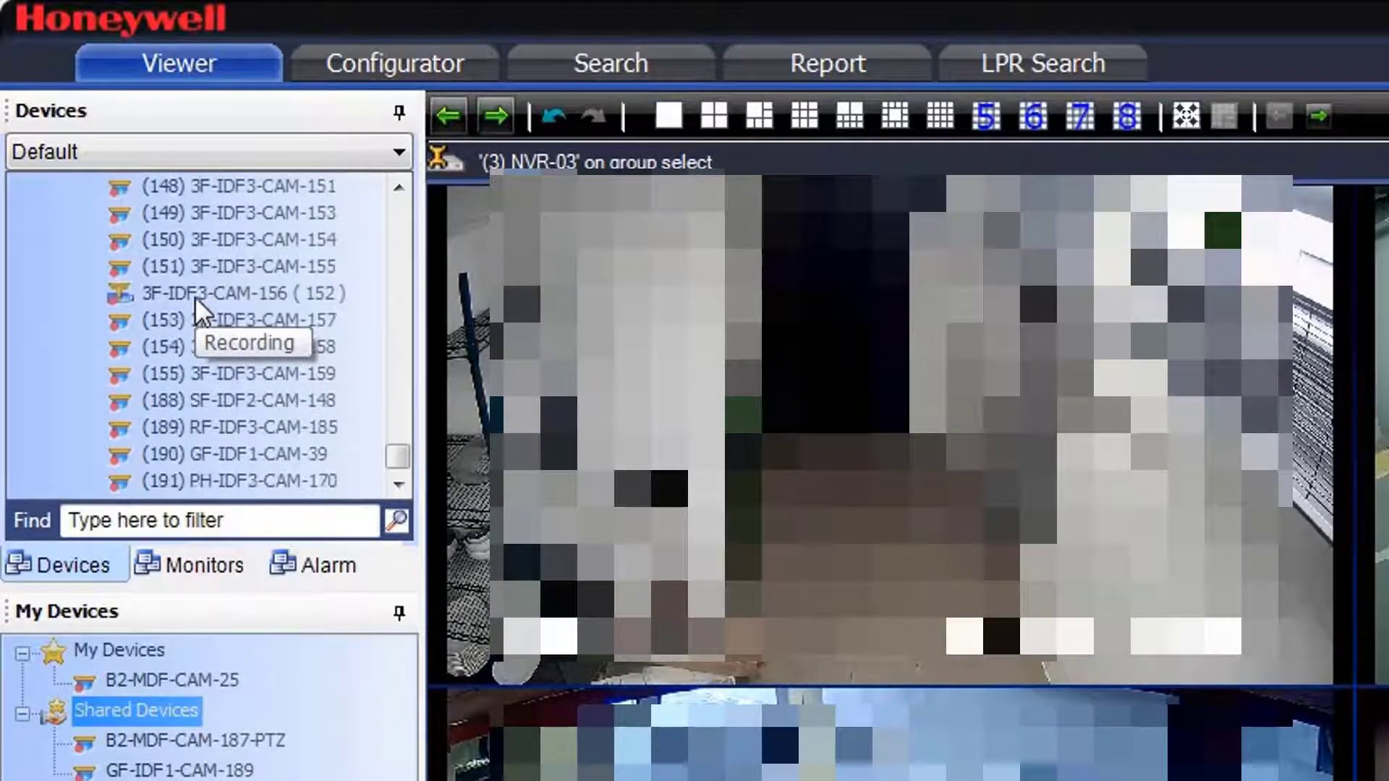